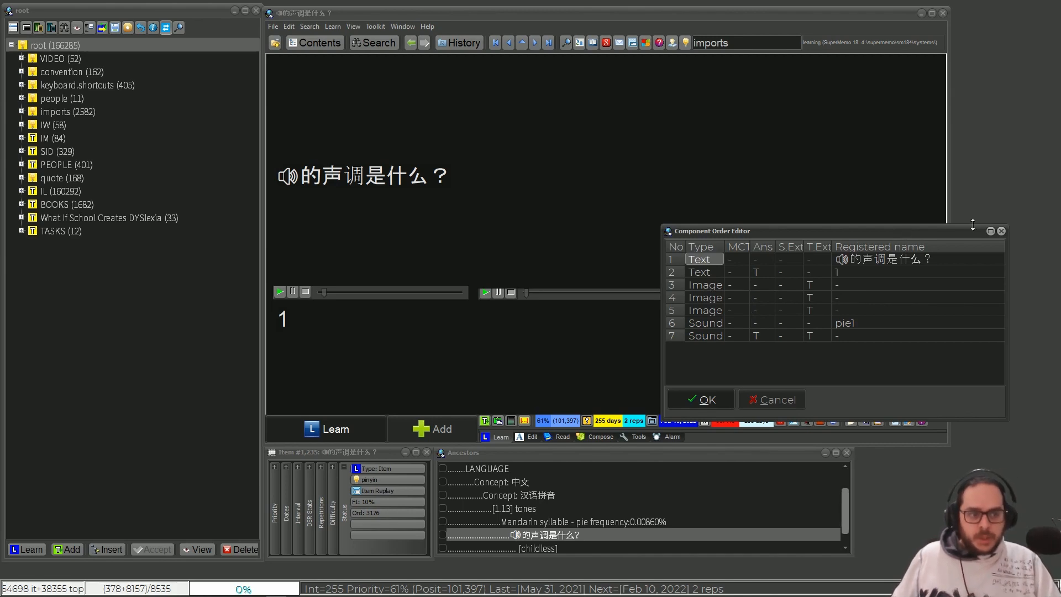
- Close the component order editor and mark the item's first sound component as an Answer component
left_click(1001, 232)
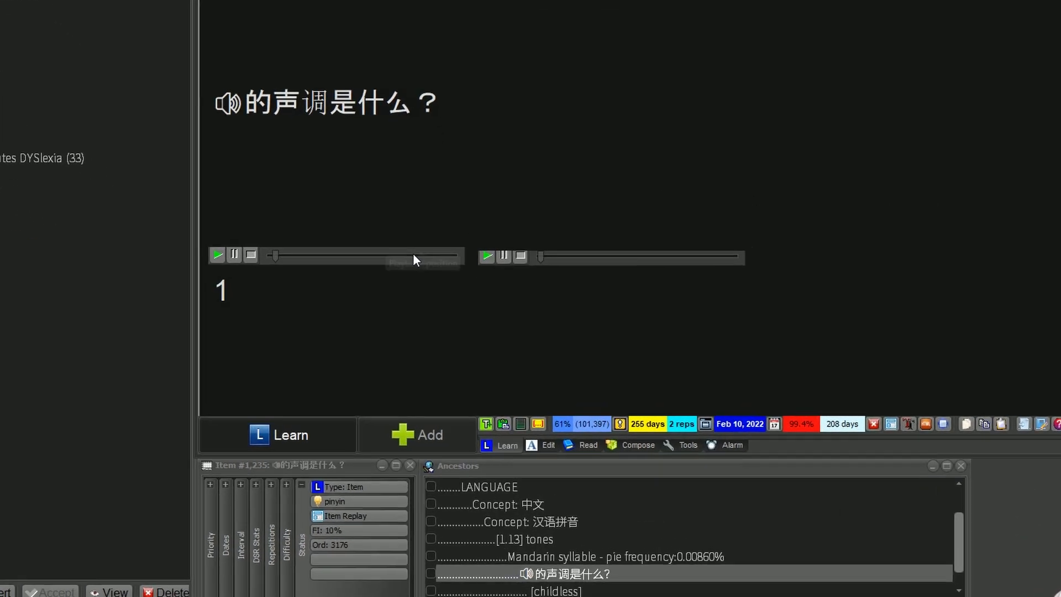
right_click(373, 291)
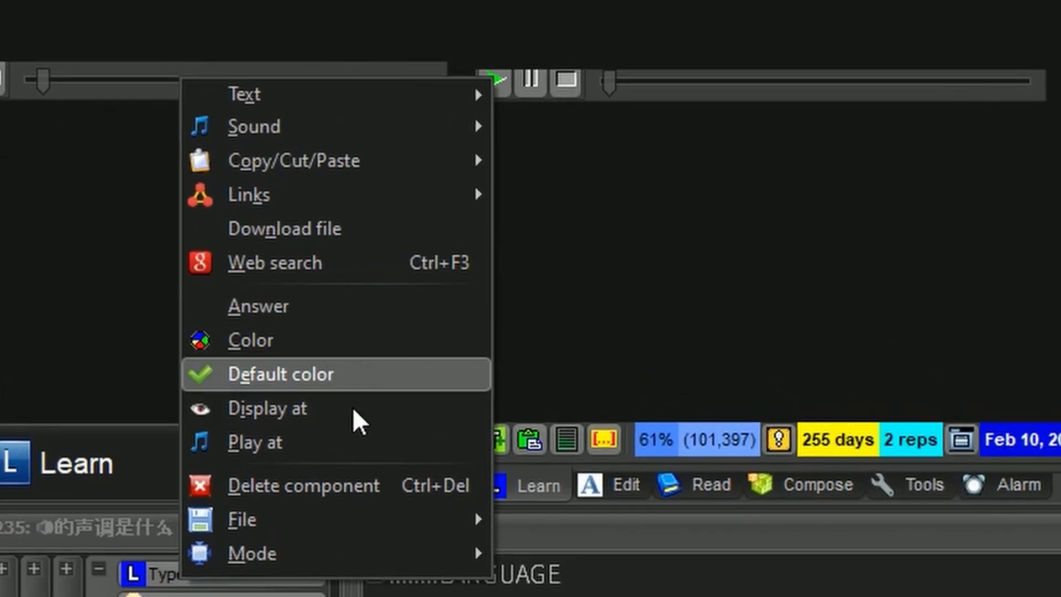
left_click(341, 299)
right_click(323, 80)
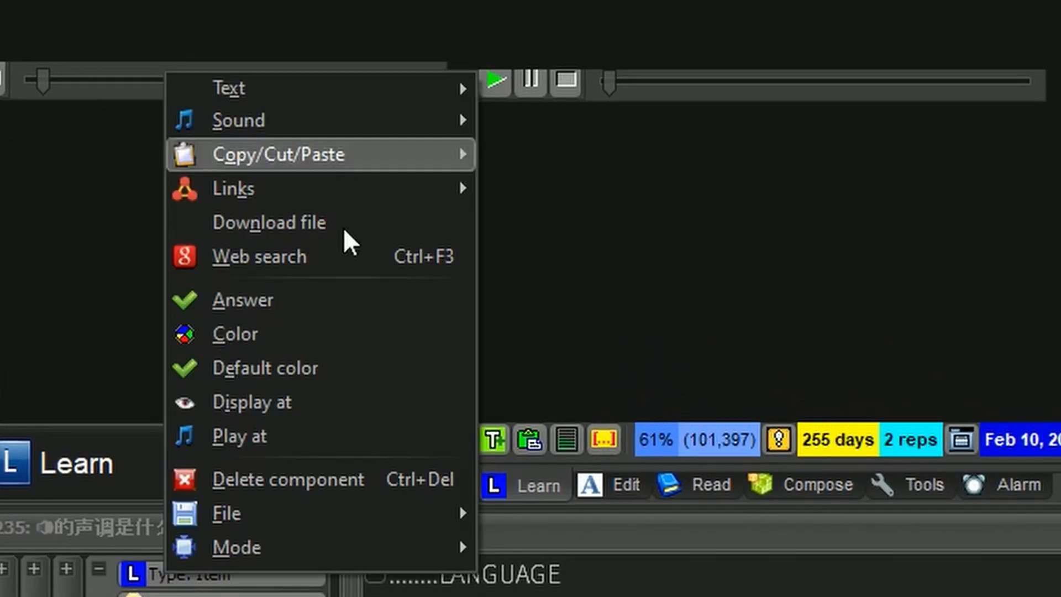
left_click(340, 300)
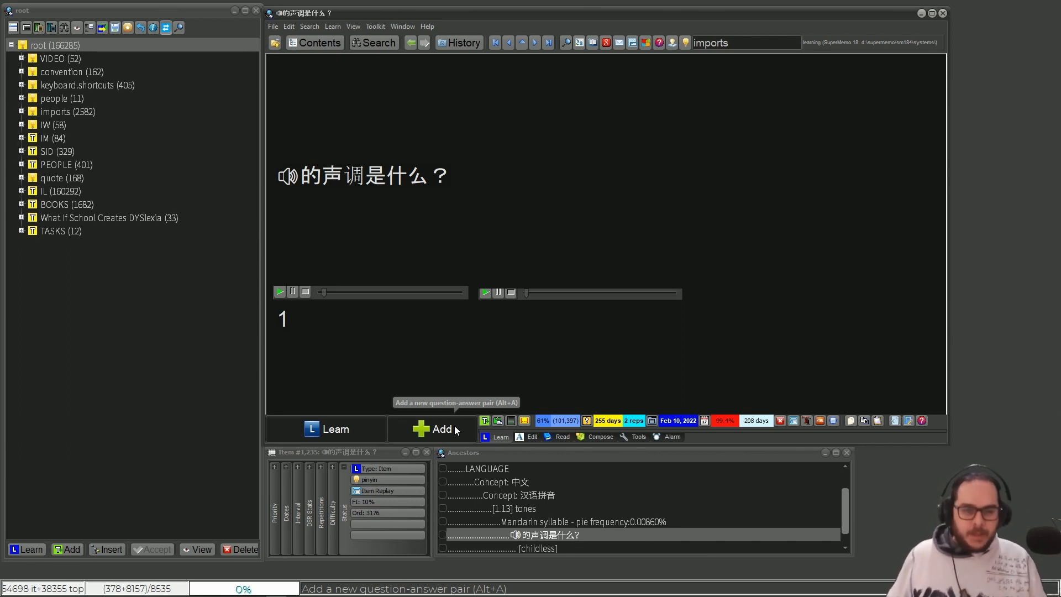
right_click(397, 293)
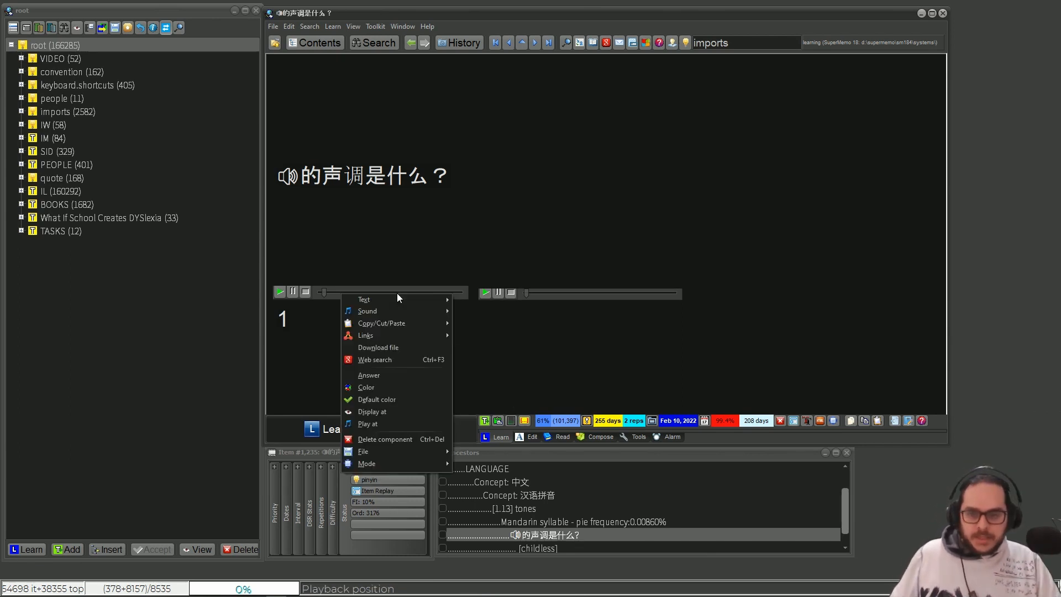
left_click(427, 376)
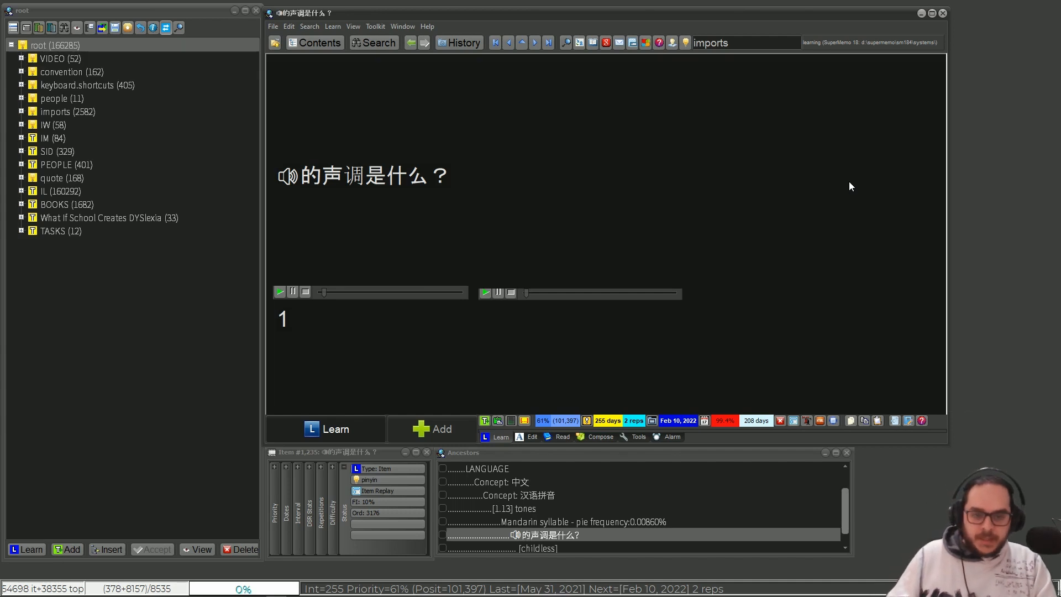
- Reveal the item's answer in a test repetition and inspect the first sound's Display at and Play at settings
key("ctrl+l")
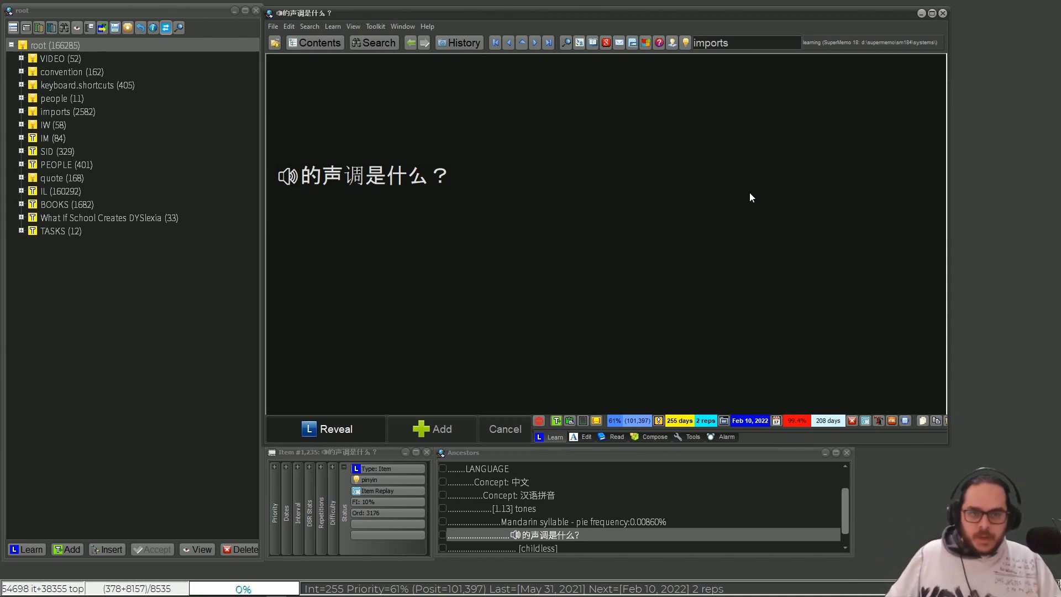
left_click(317, 435)
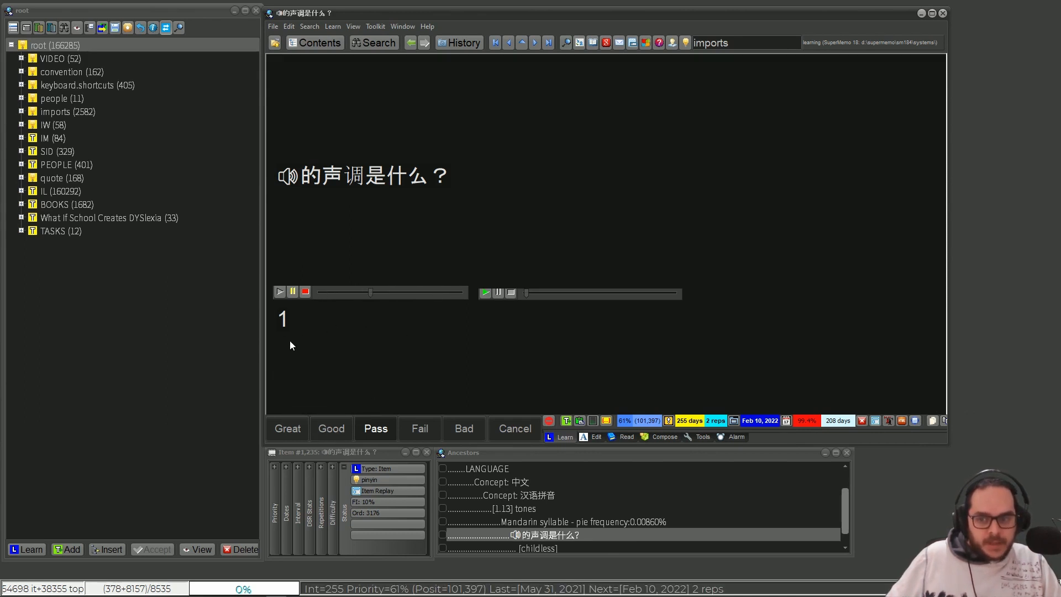
right_click(386, 290)
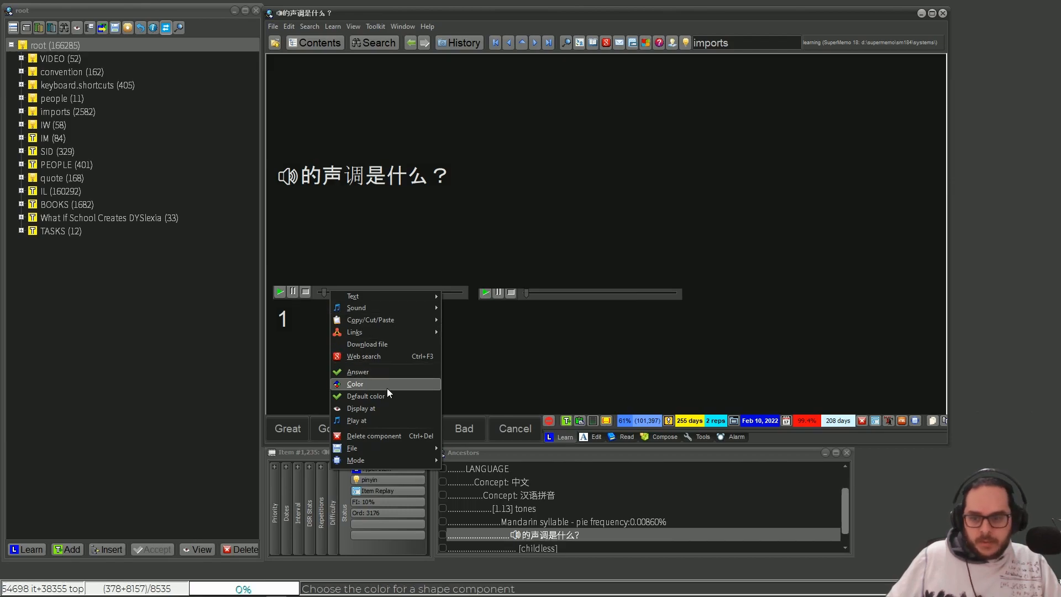
left_click(362, 408)
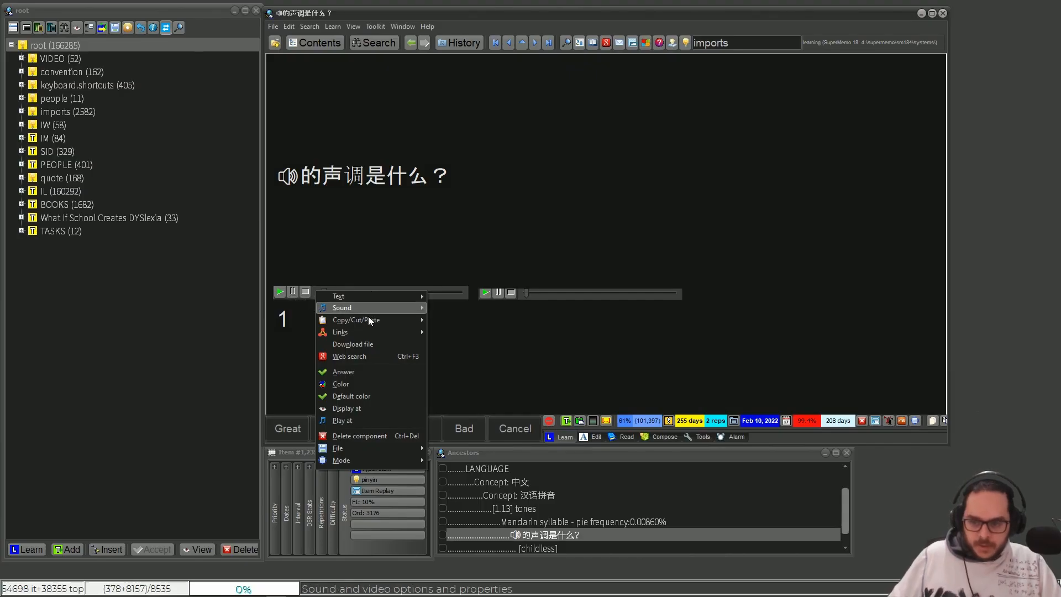
left_click(370, 420)
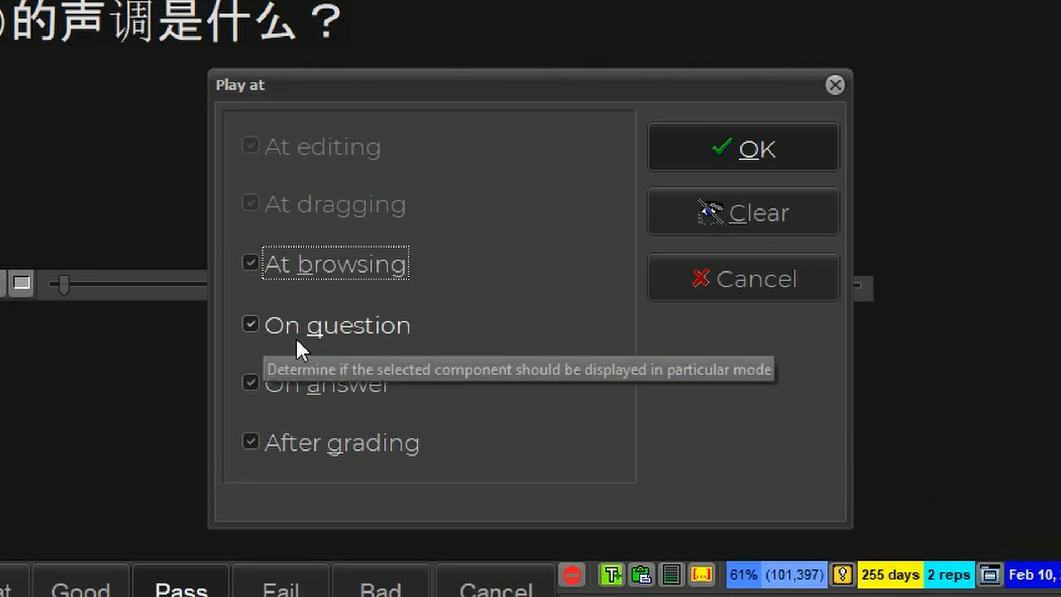
left_click(834, 83)
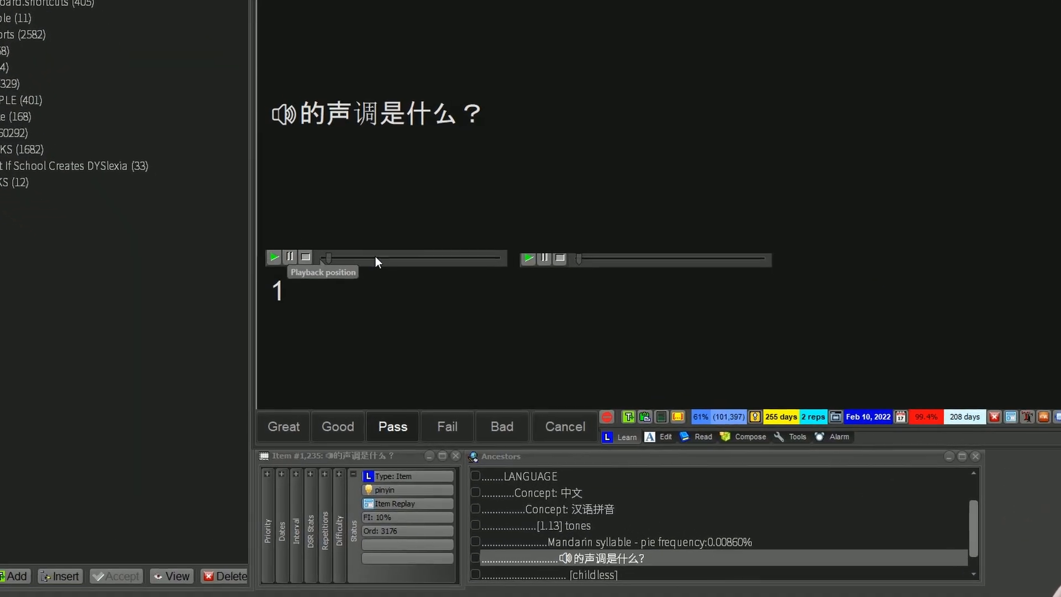
- Turn off Continuous playback for the item's first sound component
right_click(308, 259)
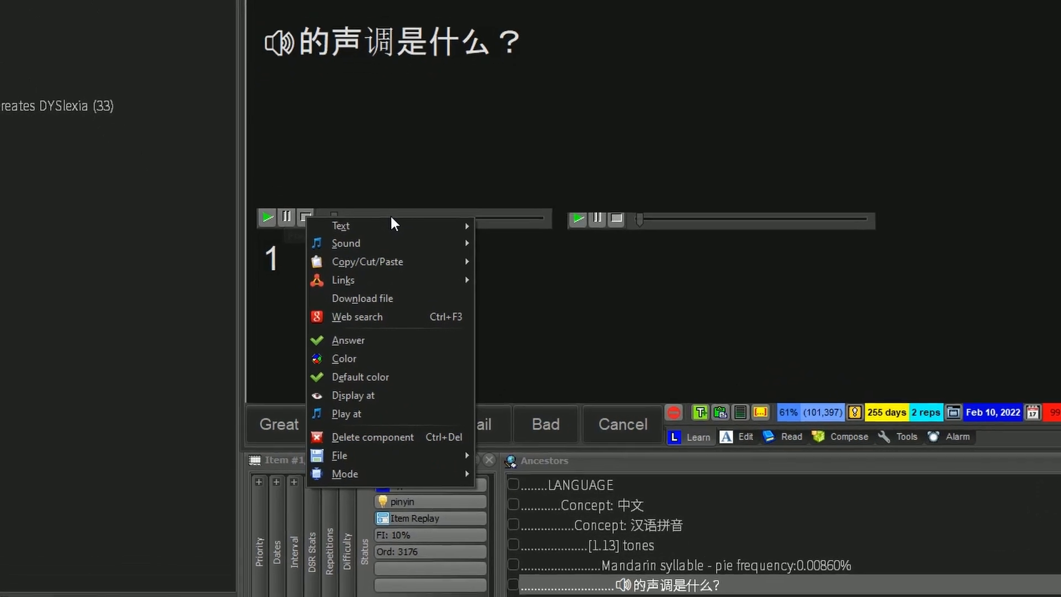
mouse_move(425, 318)
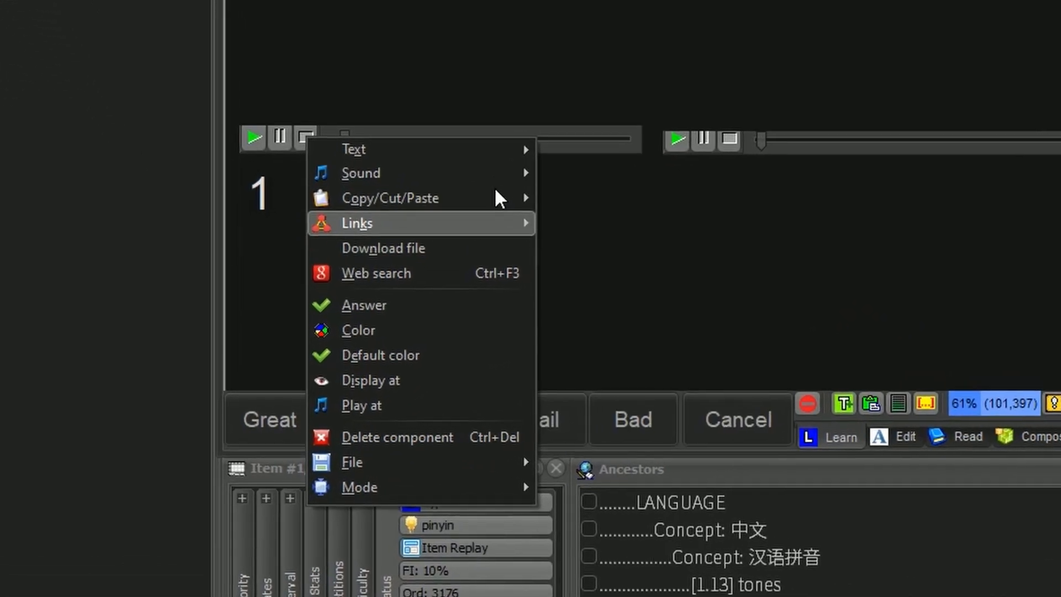
mouse_move(466, 210)
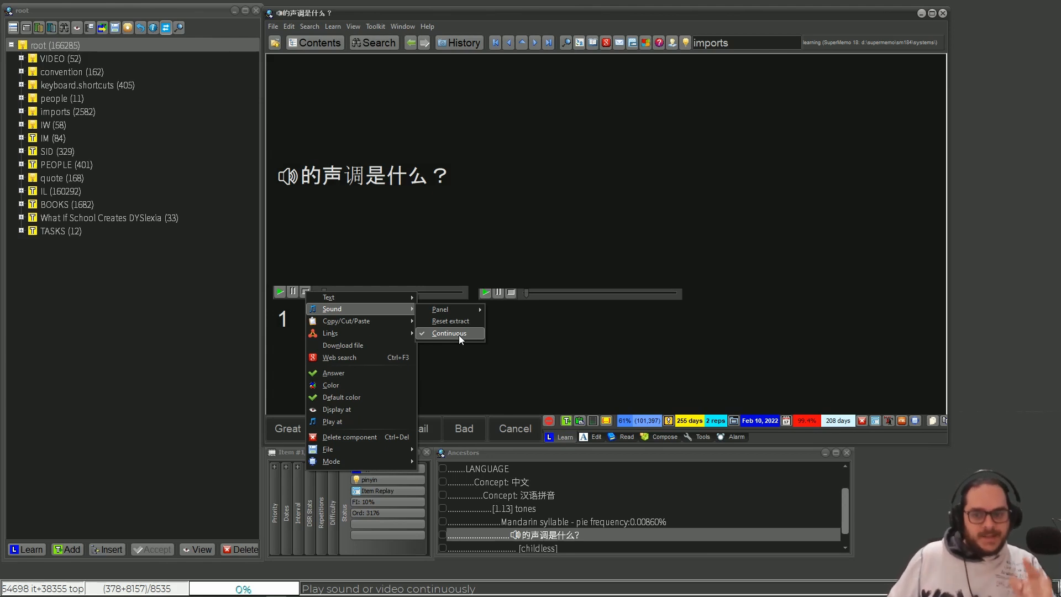
left_click(459, 333)
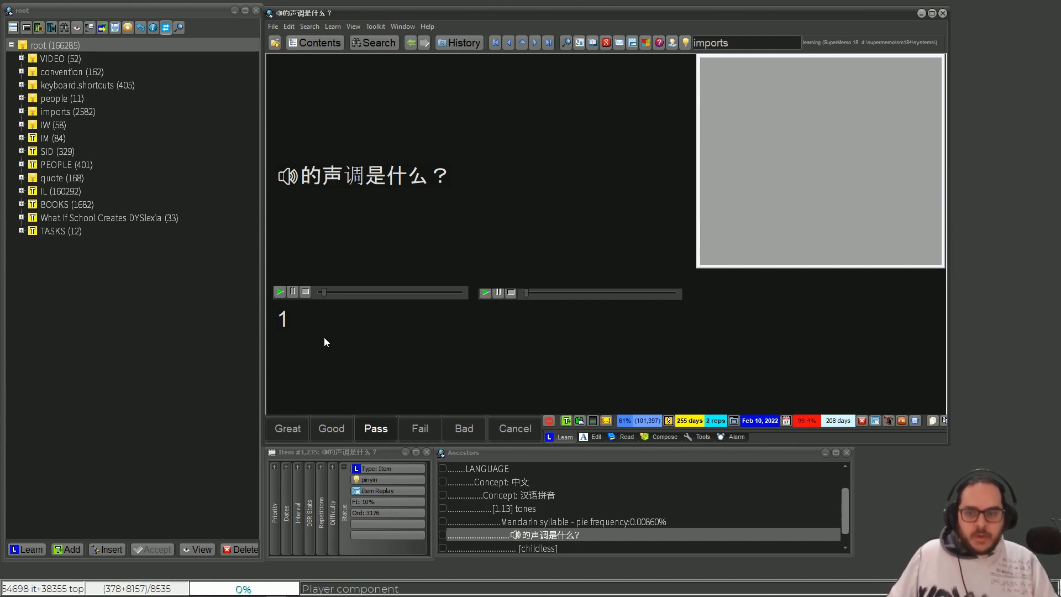
right_click(356, 295)
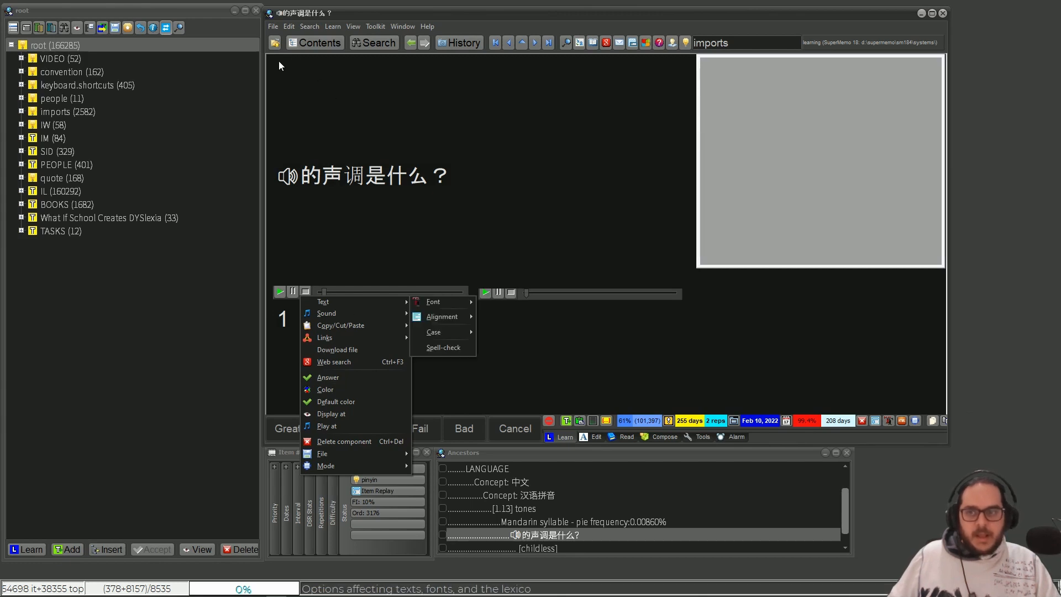
left_click(273, 116)
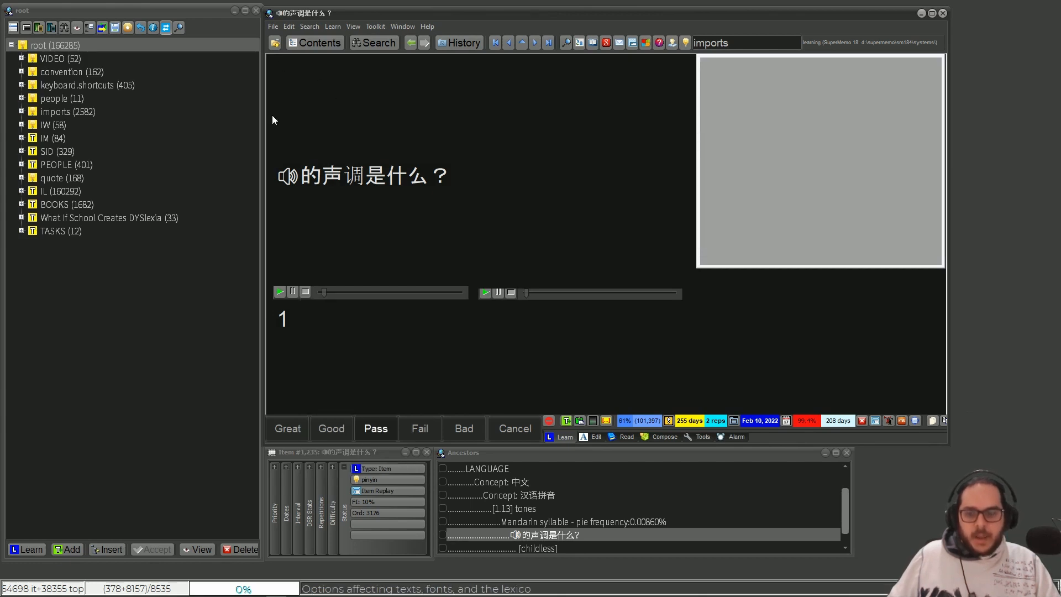
- Apply the Item template to the current item in place of Item Replay
left_click(386, 489)
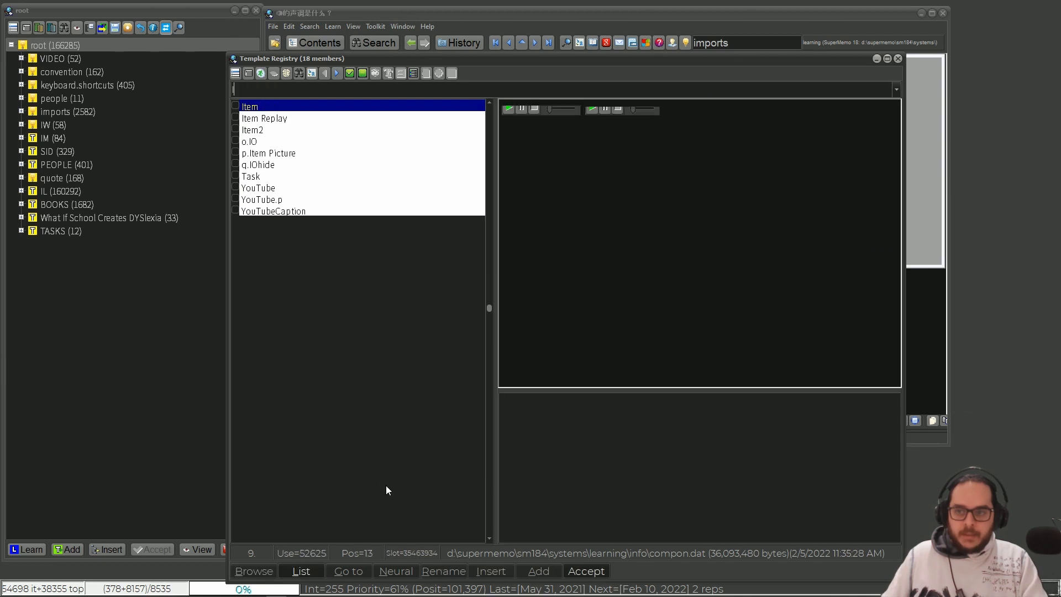
key("Return")
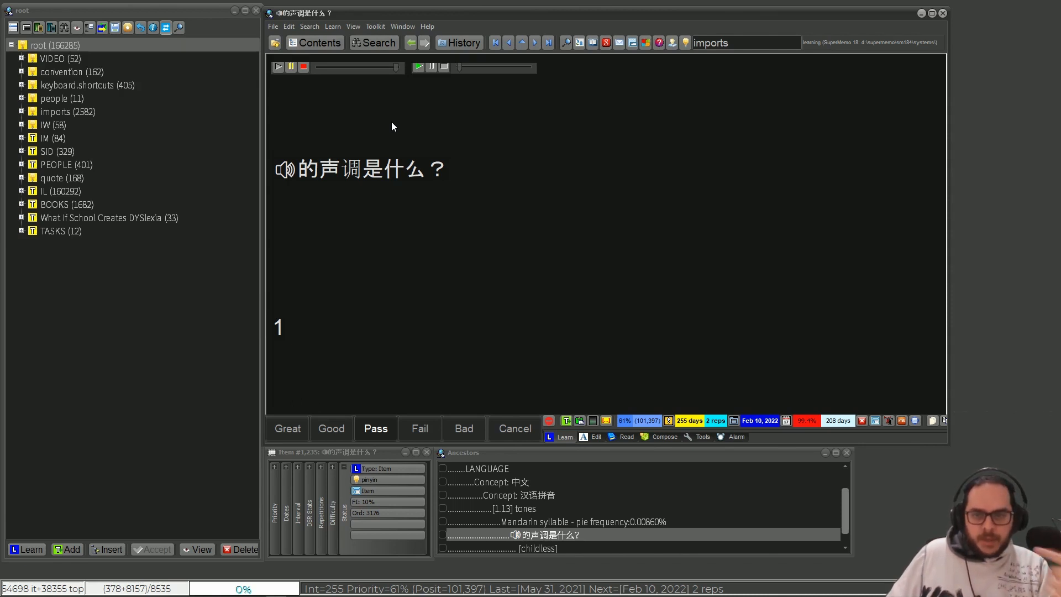
- Examine the first sound's Play at settings under the newly applied template without changing them
right_click(377, 66)
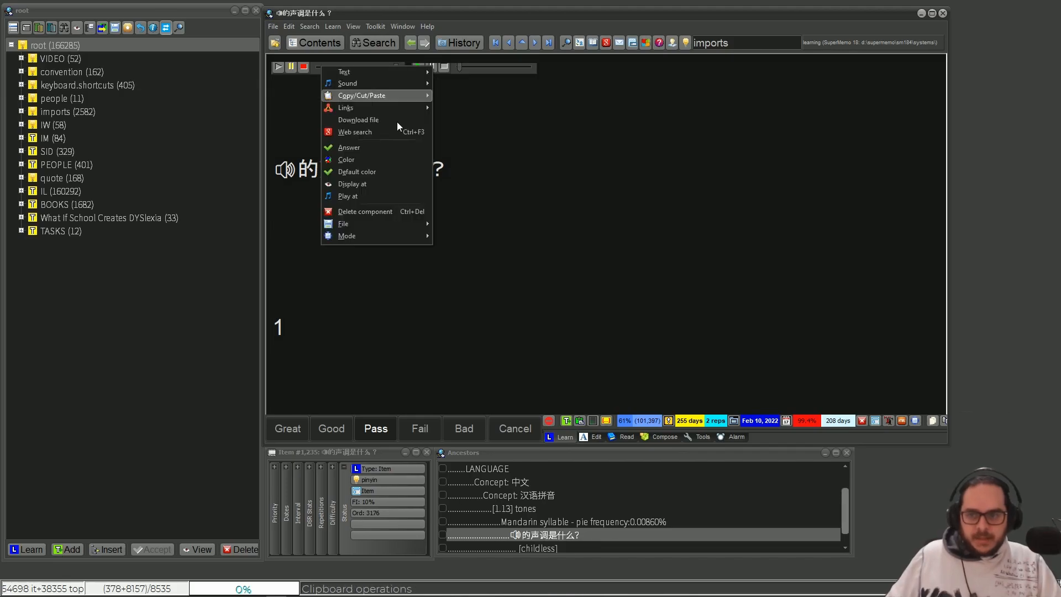
left_click(348, 195)
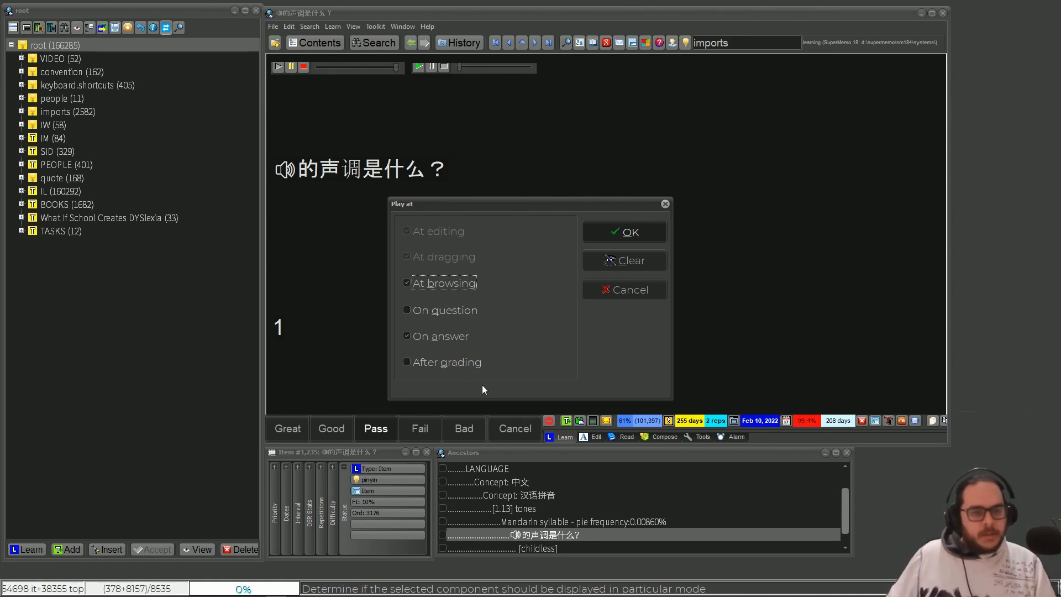
left_click(664, 202)
right_click(357, 192)
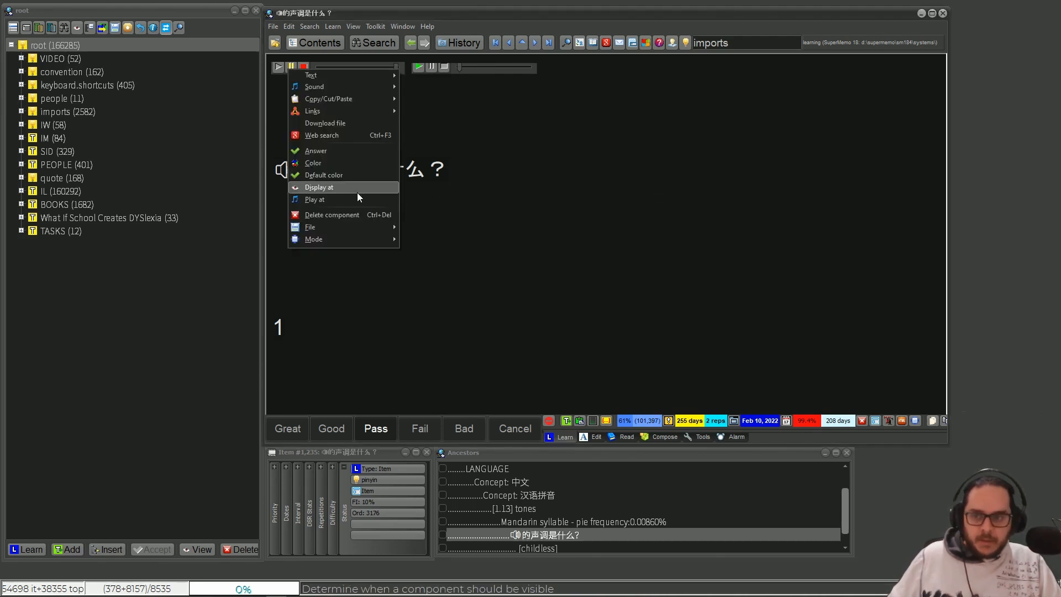
left_click(356, 196)
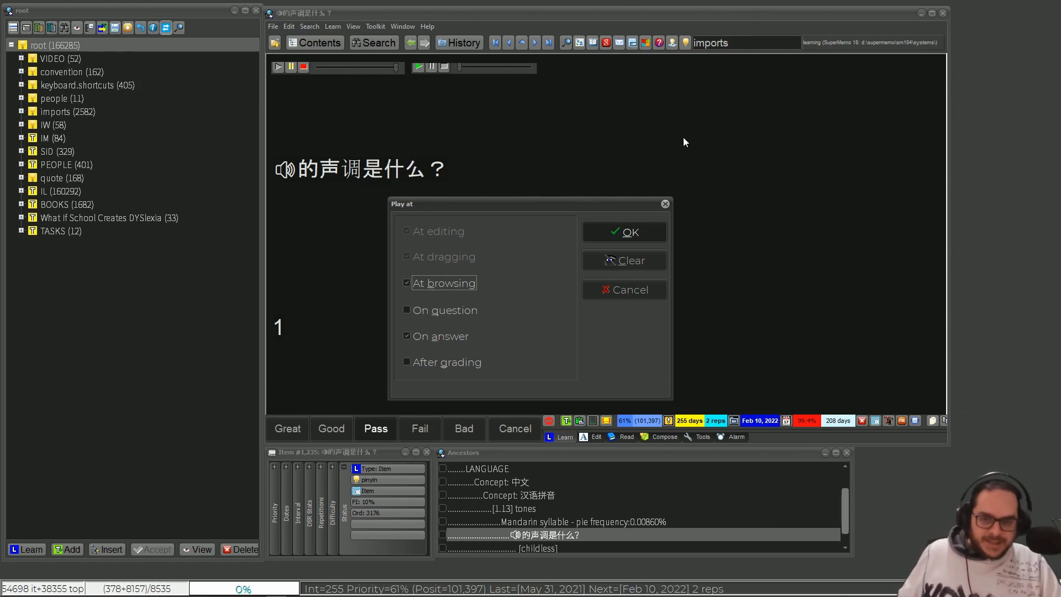
left_click(665, 204)
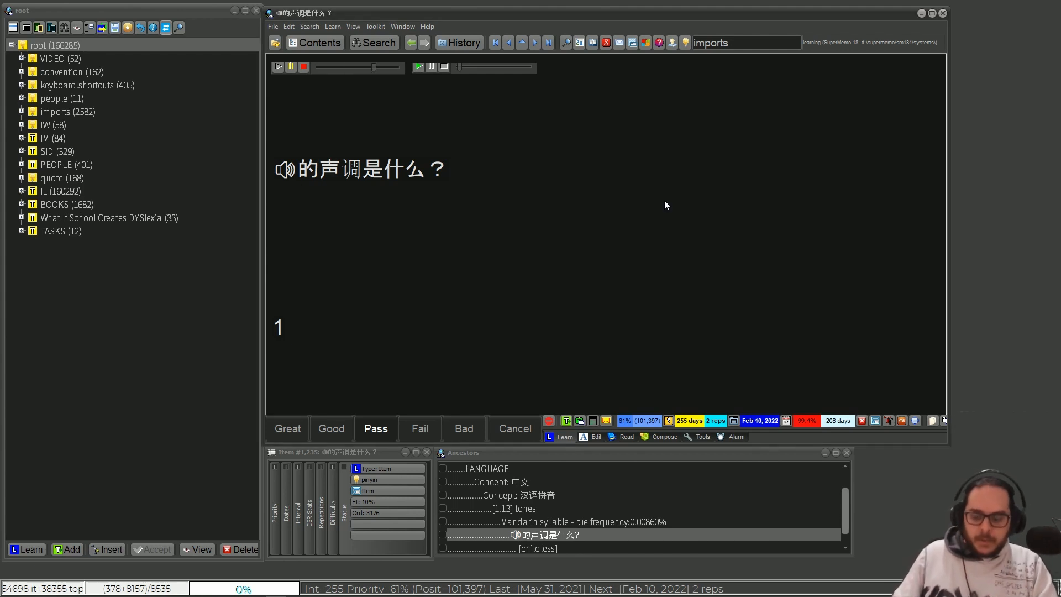
key("Escape")
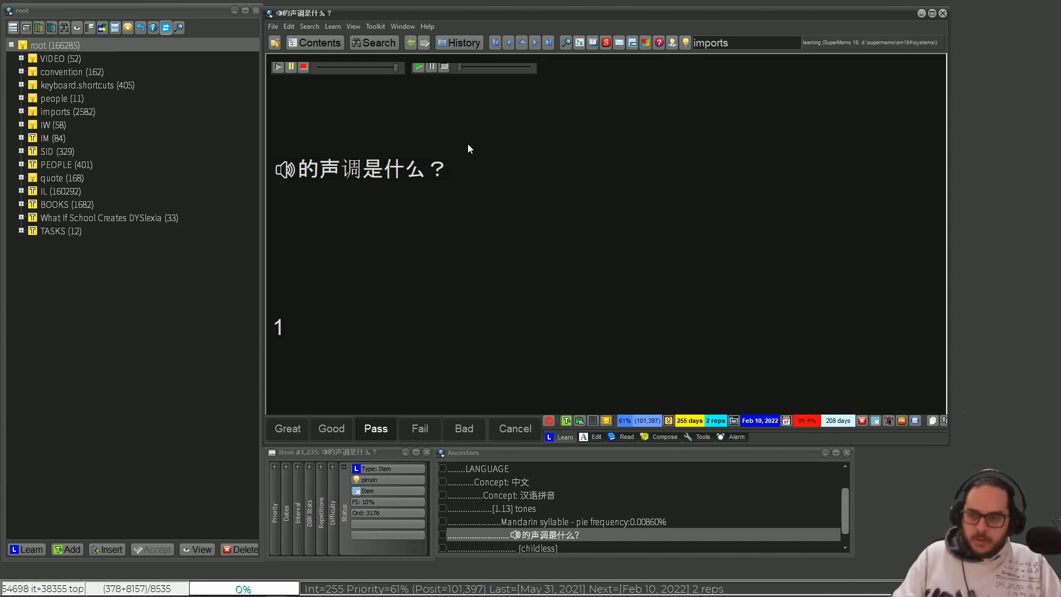
- Open the sibling item answered piè in the contents tree and apply the Item template to all elements using Item Replay
key("alt+c")
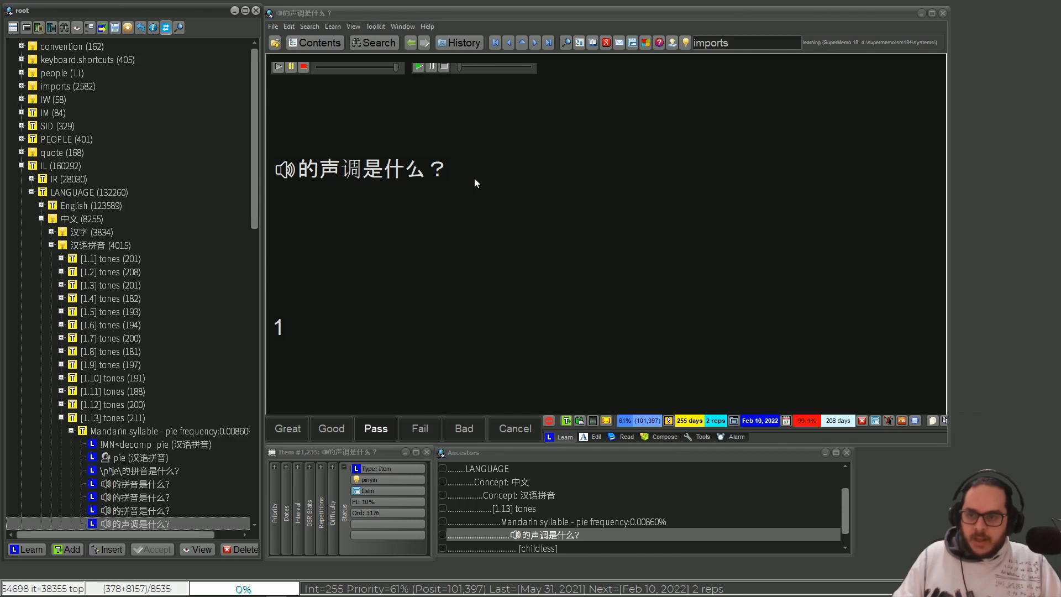
left_click(159, 511)
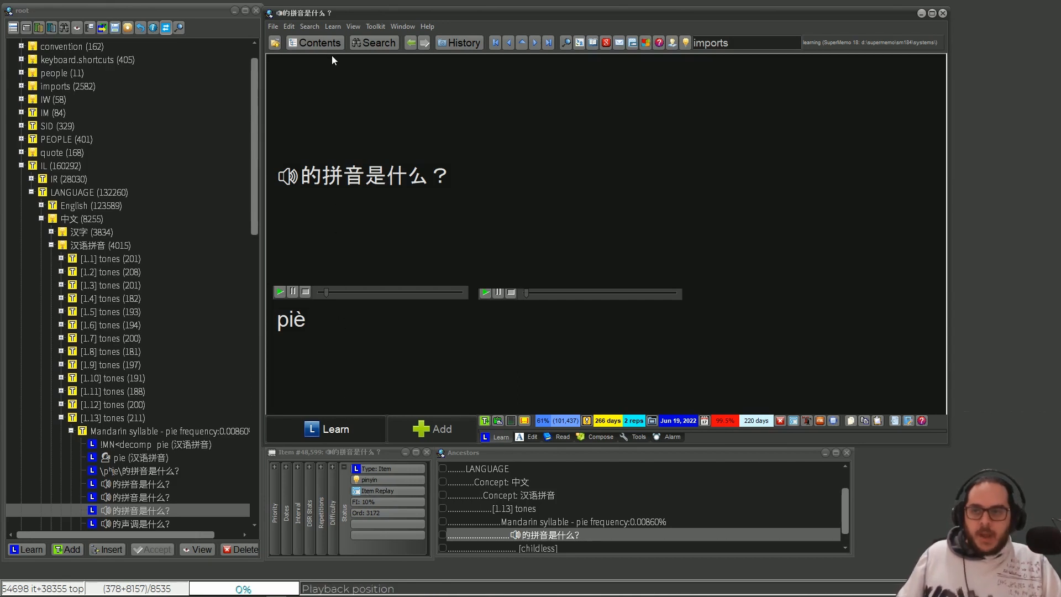
left_click(319, 27)
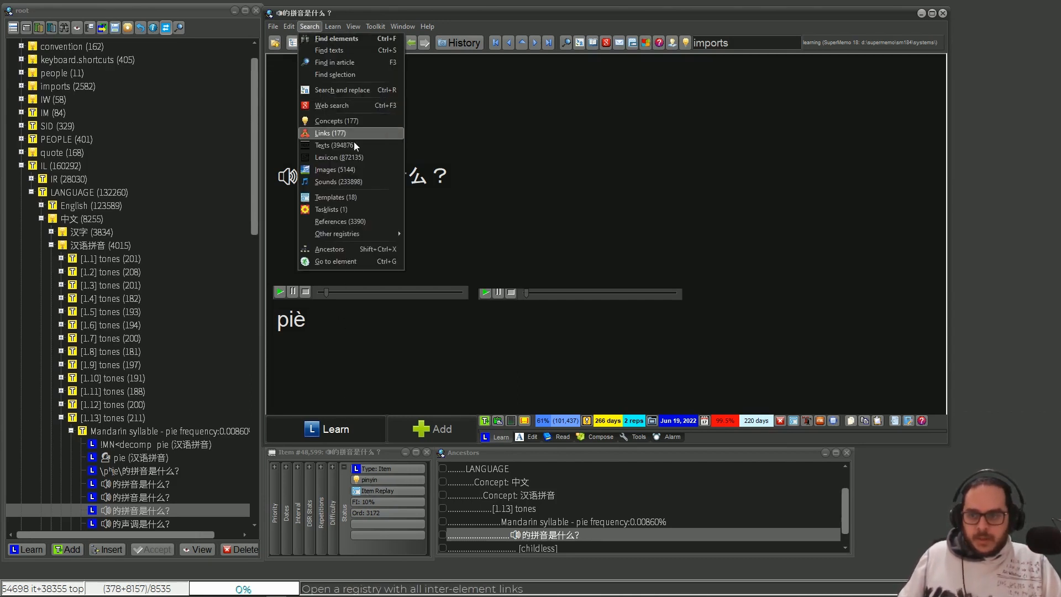
left_click(366, 197)
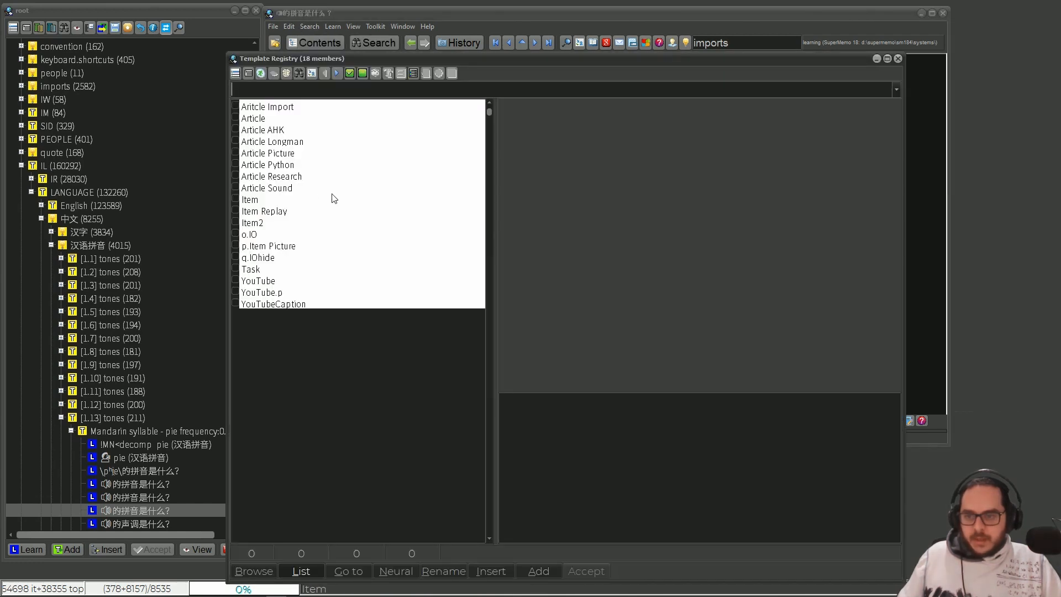
left_click(277, 211)
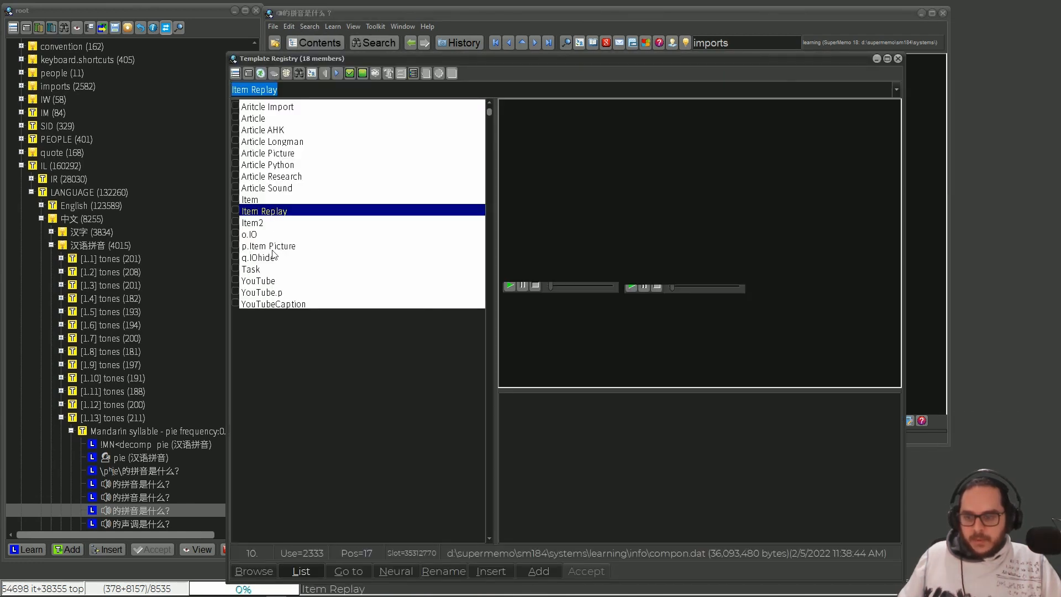
left_click(254, 571)
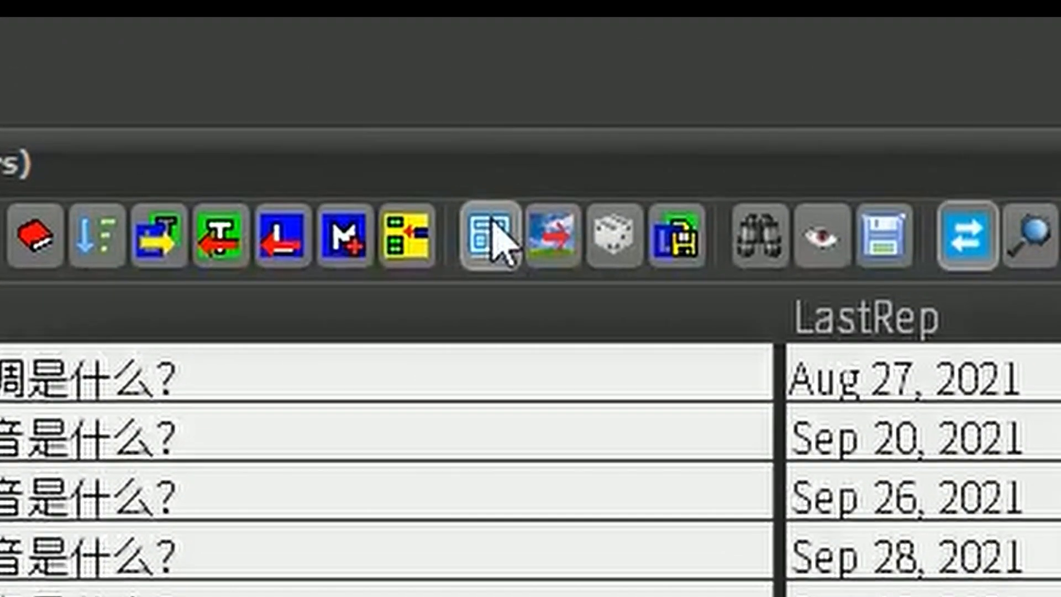
left_click(350, 84)
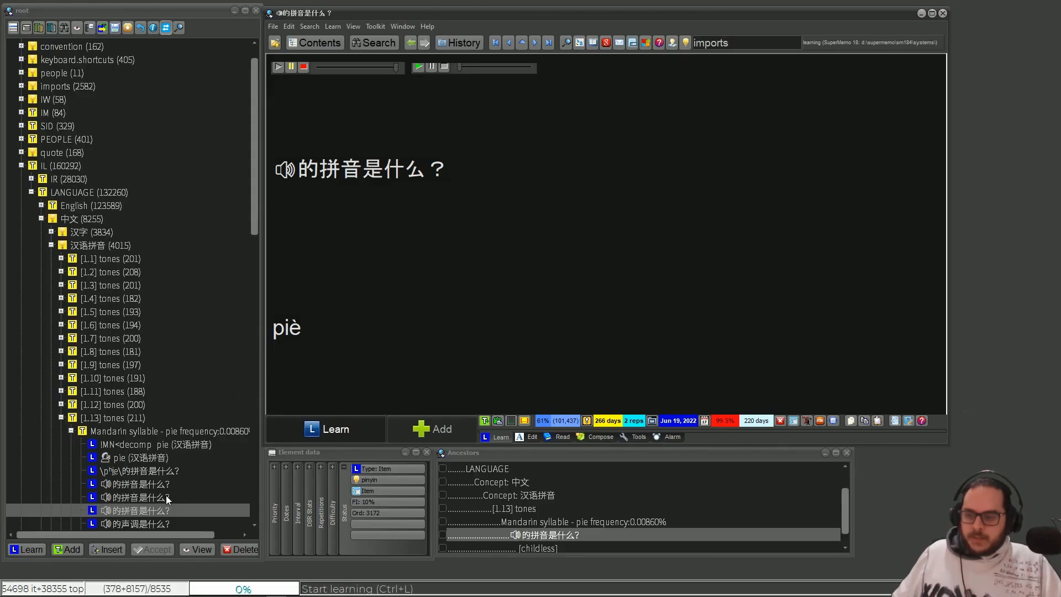
- Open the sibling item answered piě and start a test repetition on it
left_click(149, 493)
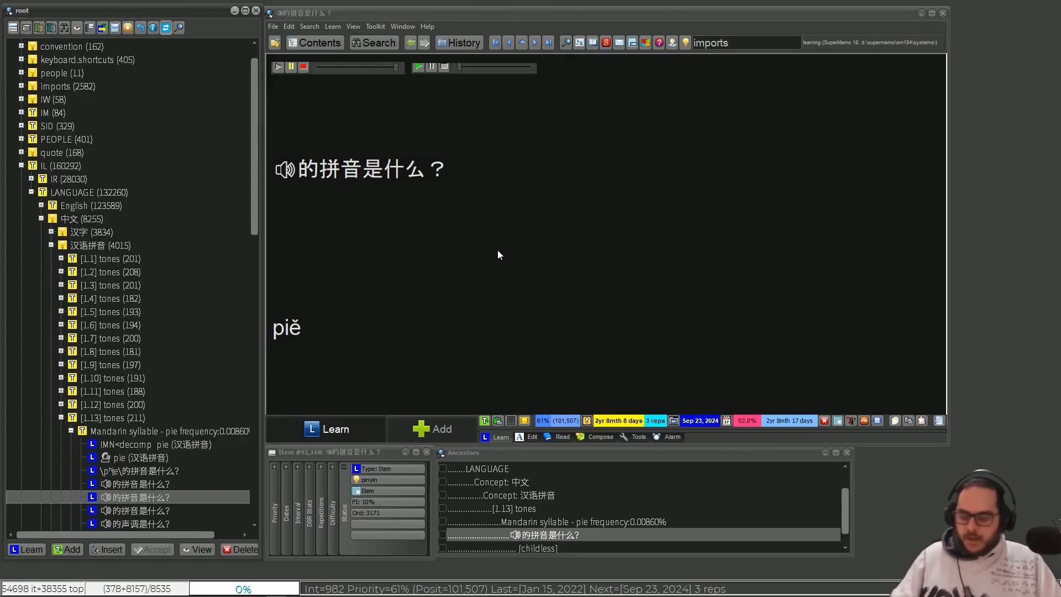
left_click(498, 254)
key("ctrl+shift+r")
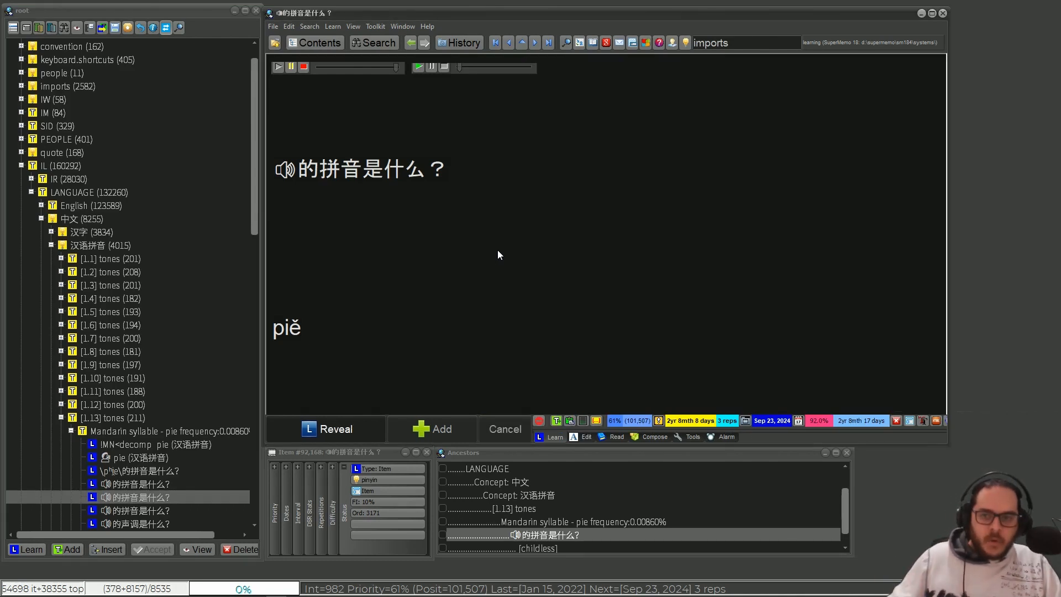
- Examine the component order of the item answered piě and close the editor without reordering anything
key("ctrl+alt+o")
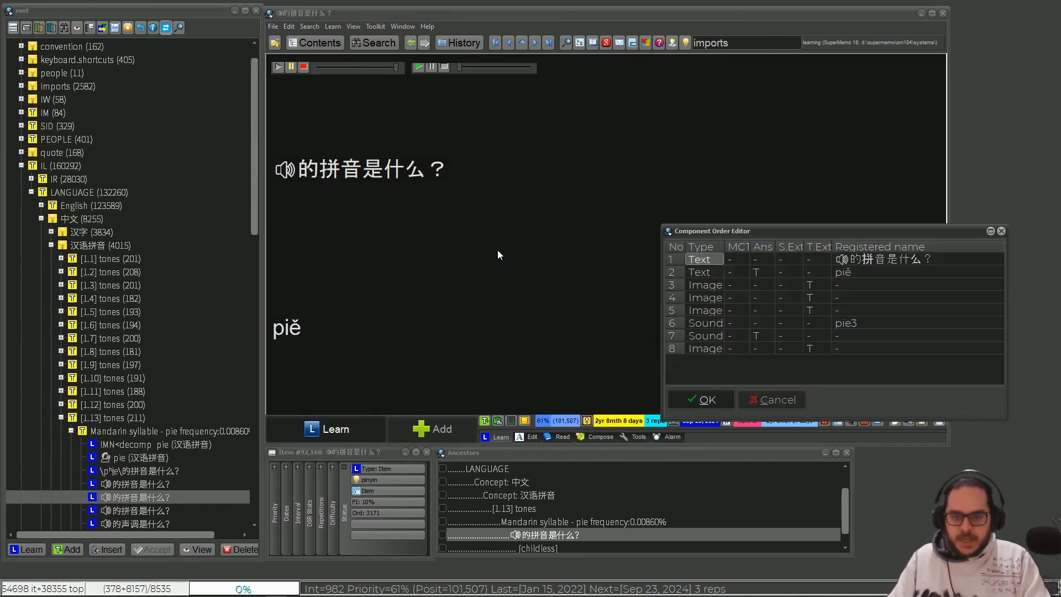
left_click_drag(846, 231, 726, 162)
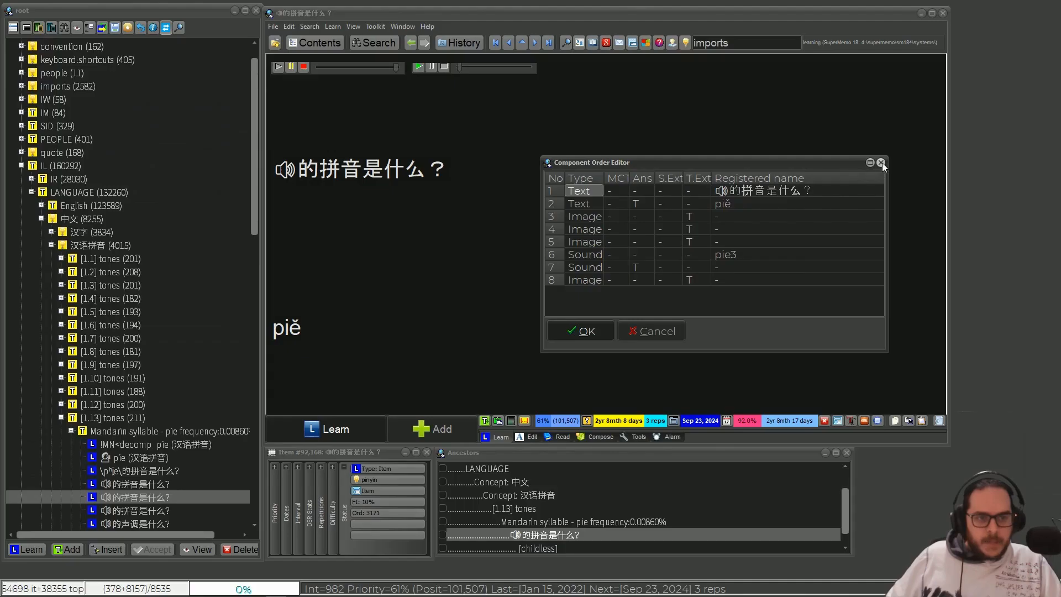
left_click(984, 52)
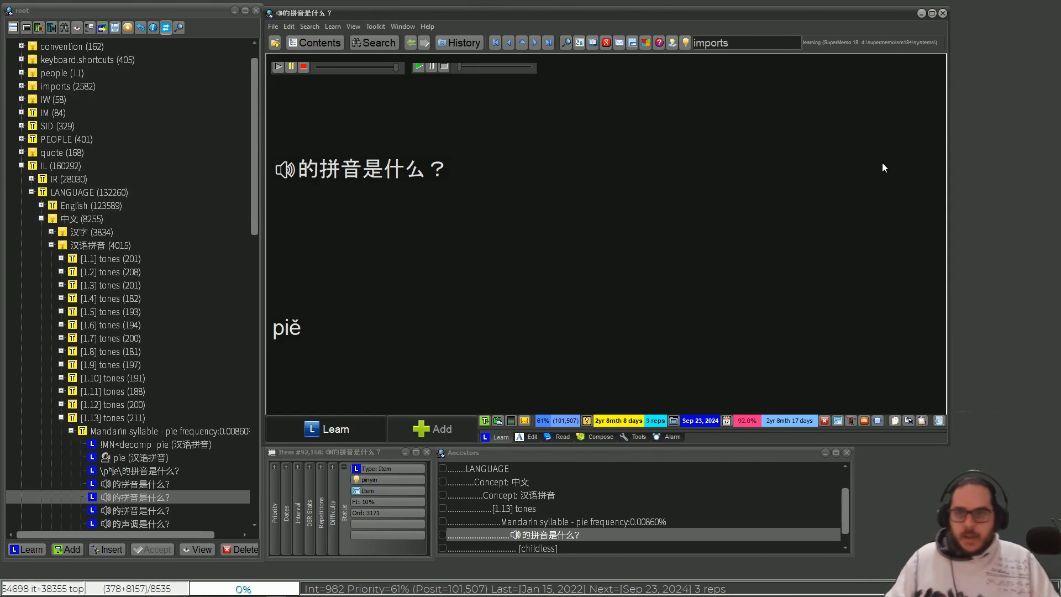
- Run a test repetition on the piě item through to its answer and examine the first sound's Play at settings without changing them
key("ctrl+shift+r")
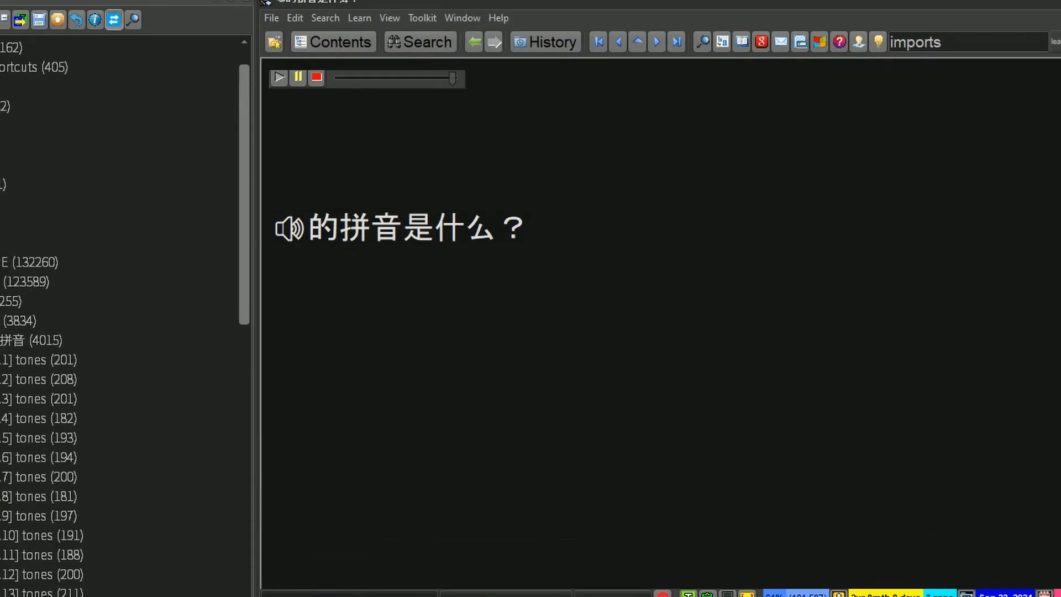
key("Return")
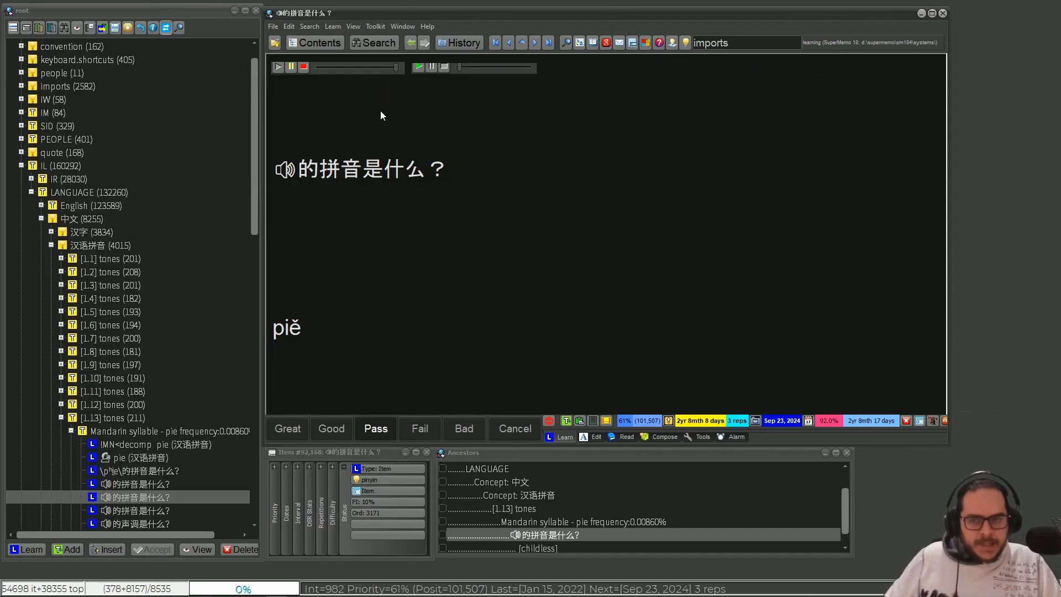
right_click(348, 66)
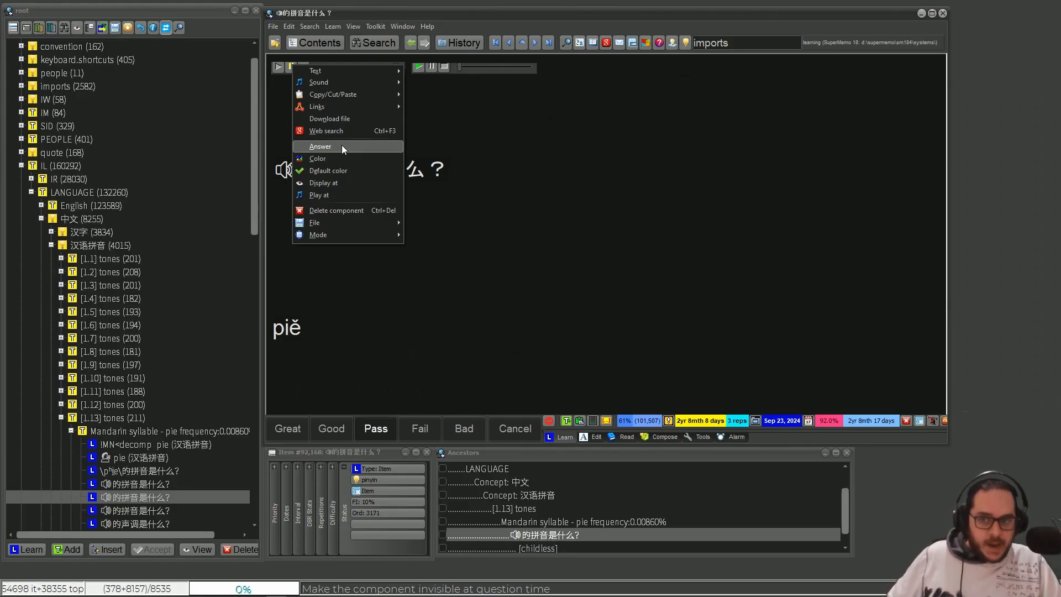
left_click(347, 195)
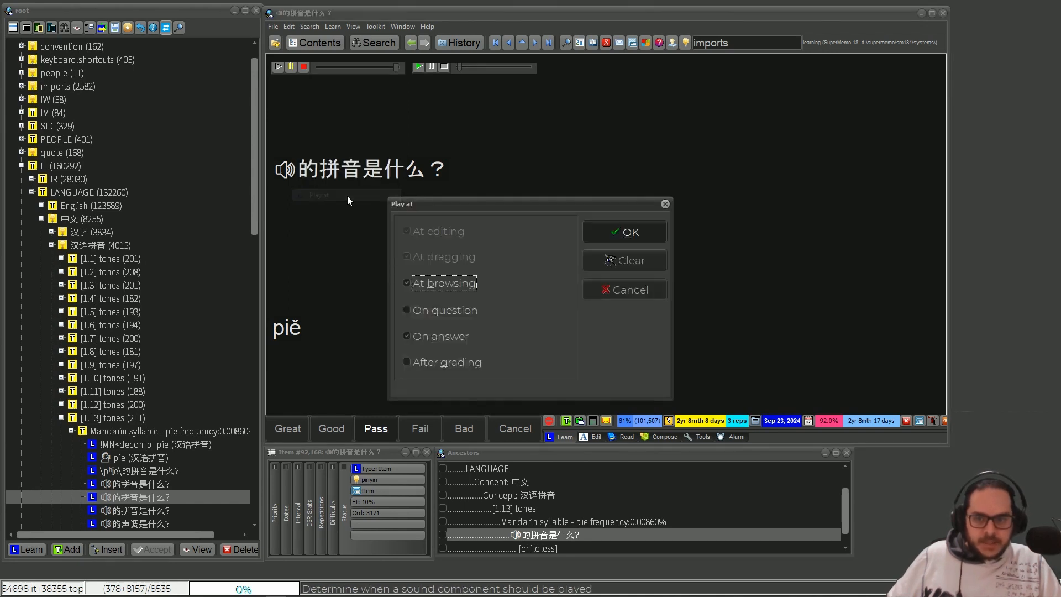
left_click(665, 204)
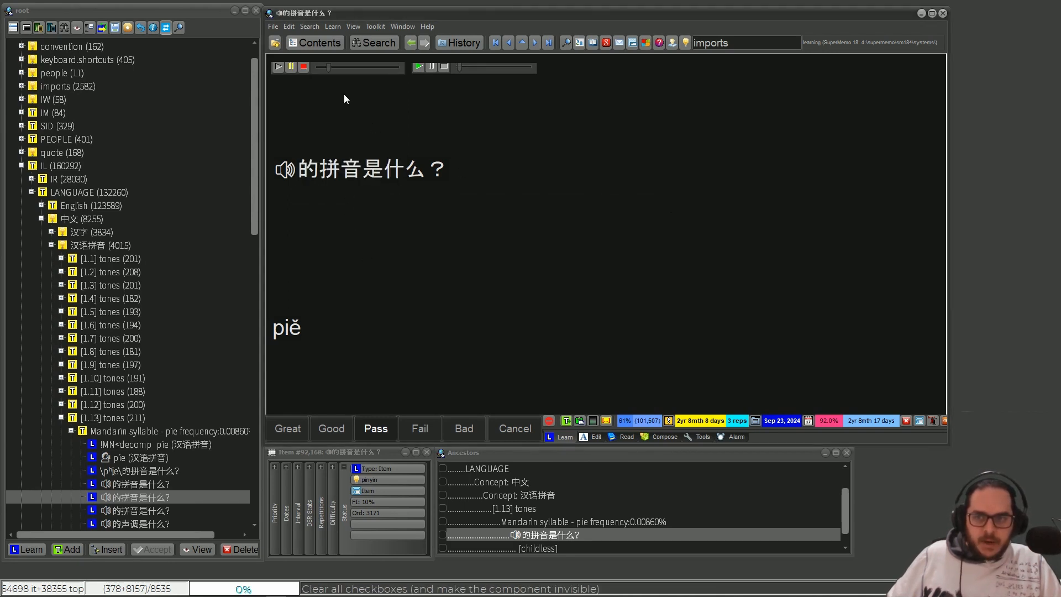
- Turn on the Answer property of the first sound component and open its Play at settings
right_click(333, 63)
left_click(356, 145)
right_click(346, 63)
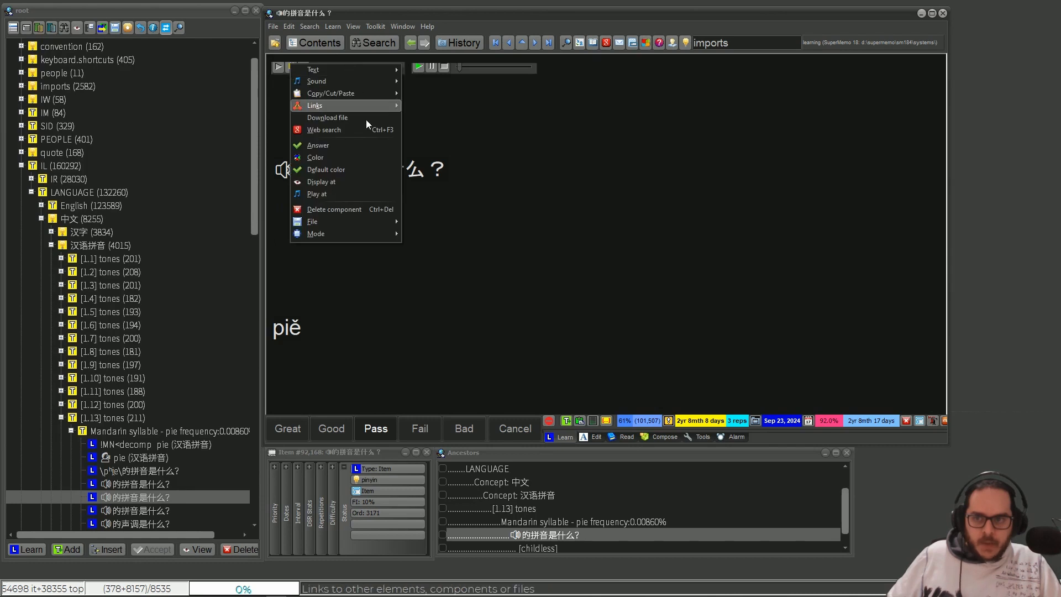
left_click(365, 195)
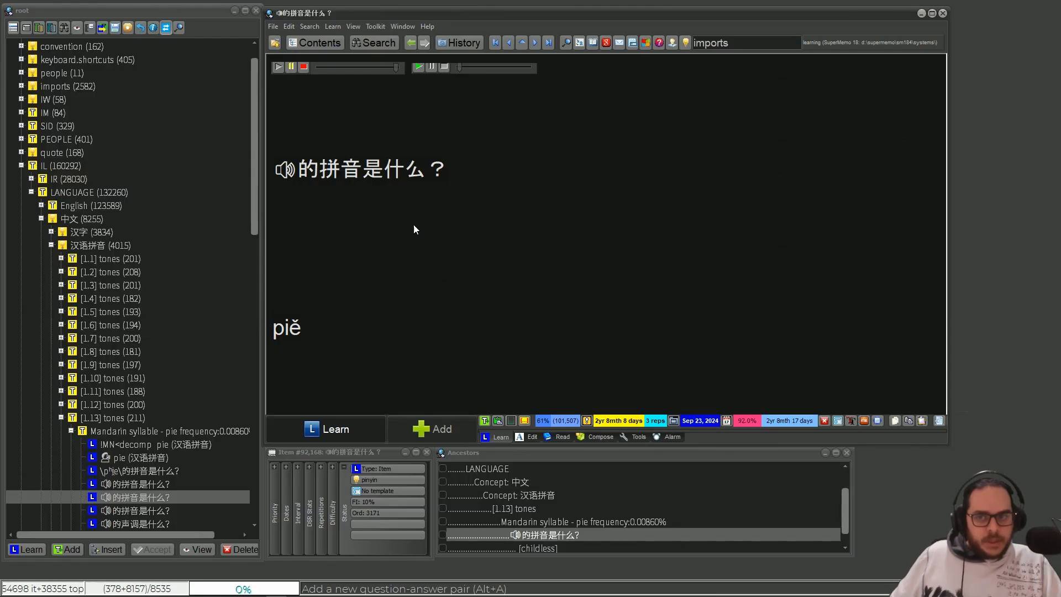
- Save the current piě item as a template under the name Item
right_click(271, 58)
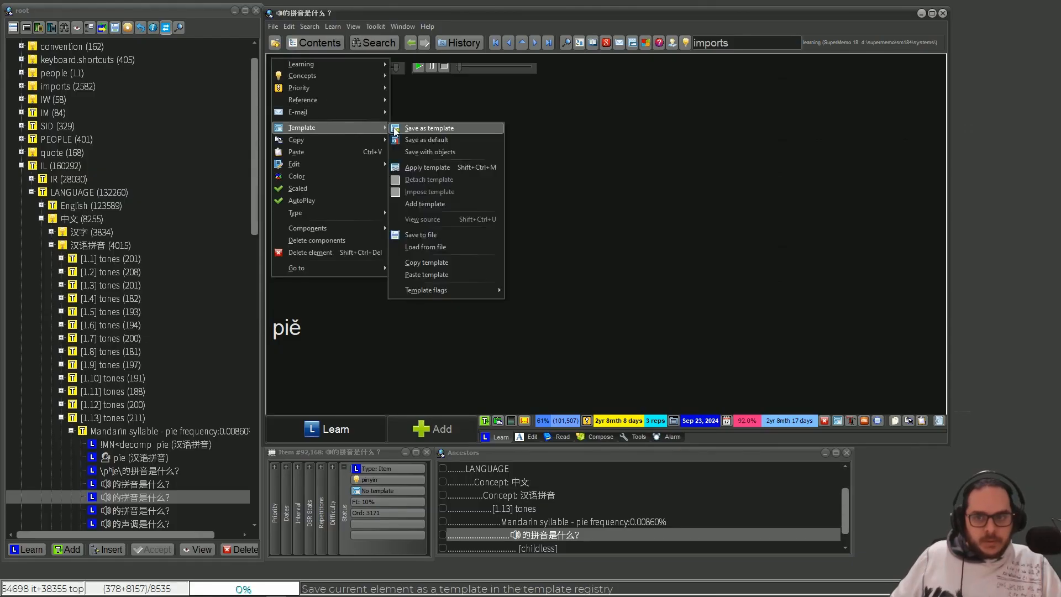
left_click(393, 127)
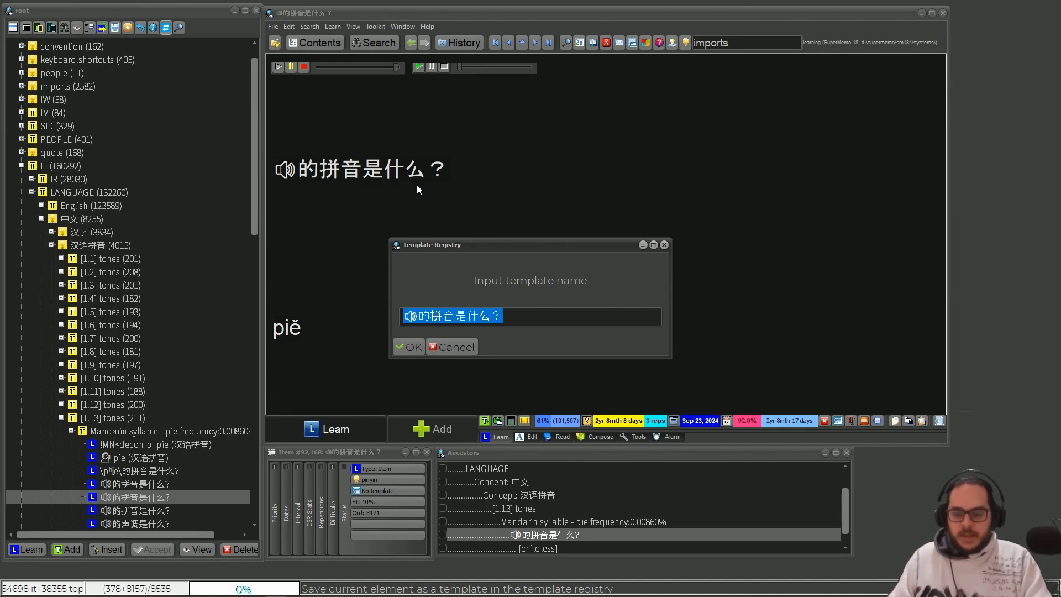
type("Item")
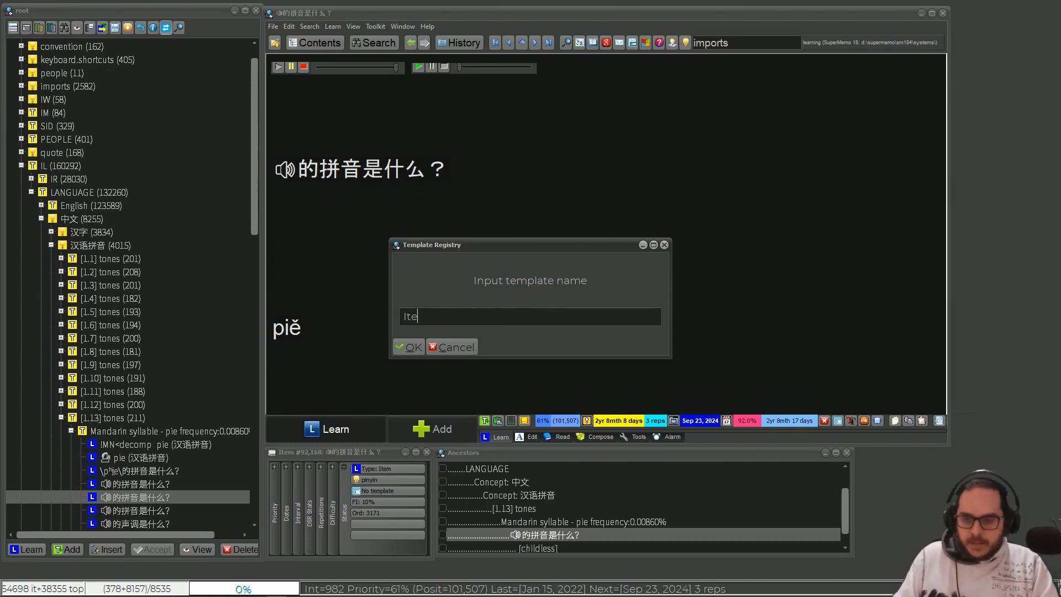
key("Return")
key("Return")
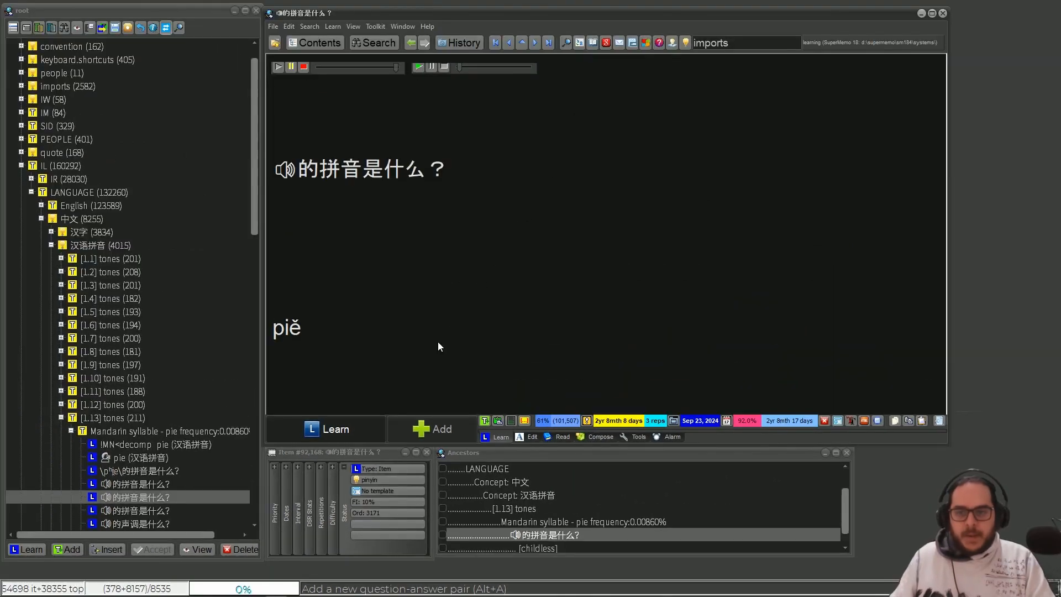
- Apply the Item template to the piě item, which currently has no template
left_click(486, 158)
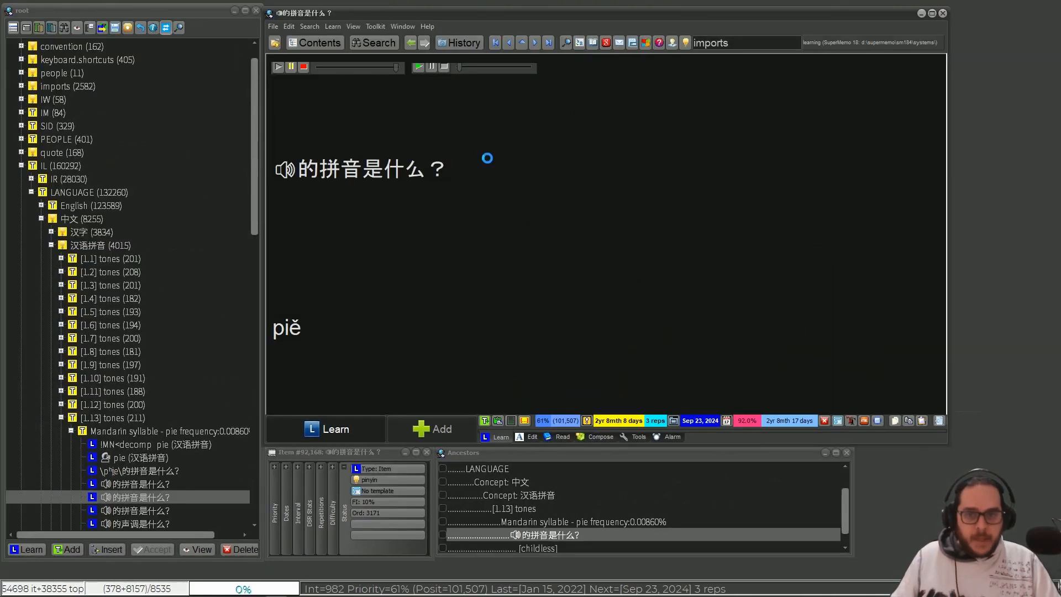
key("ctrl+shift+m")
key("Return")
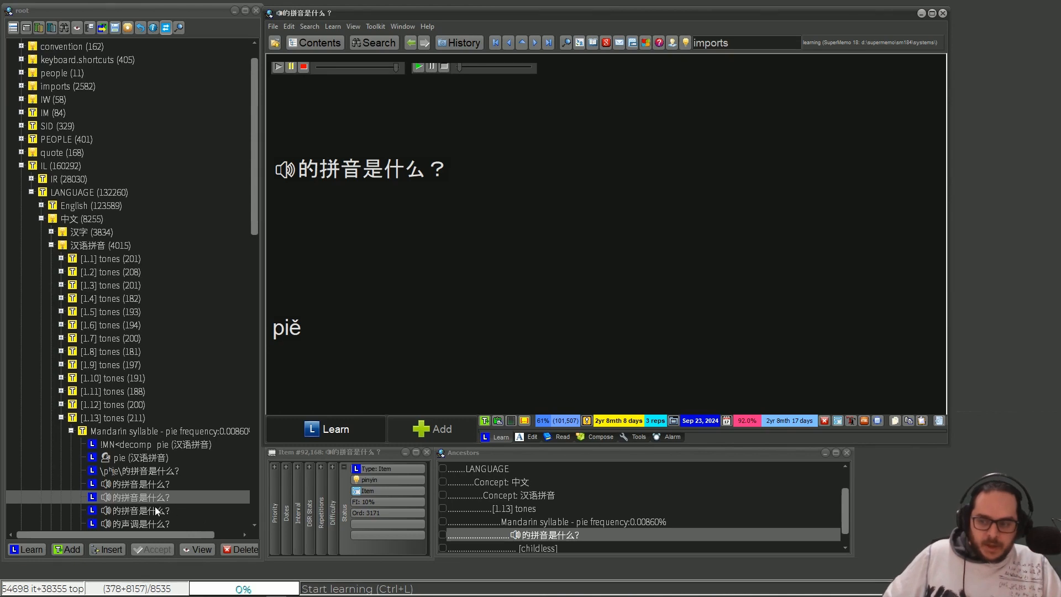
- Open the item answered mái under [1.10] tones and run a test repetition through to its answer
left_click(62, 378)
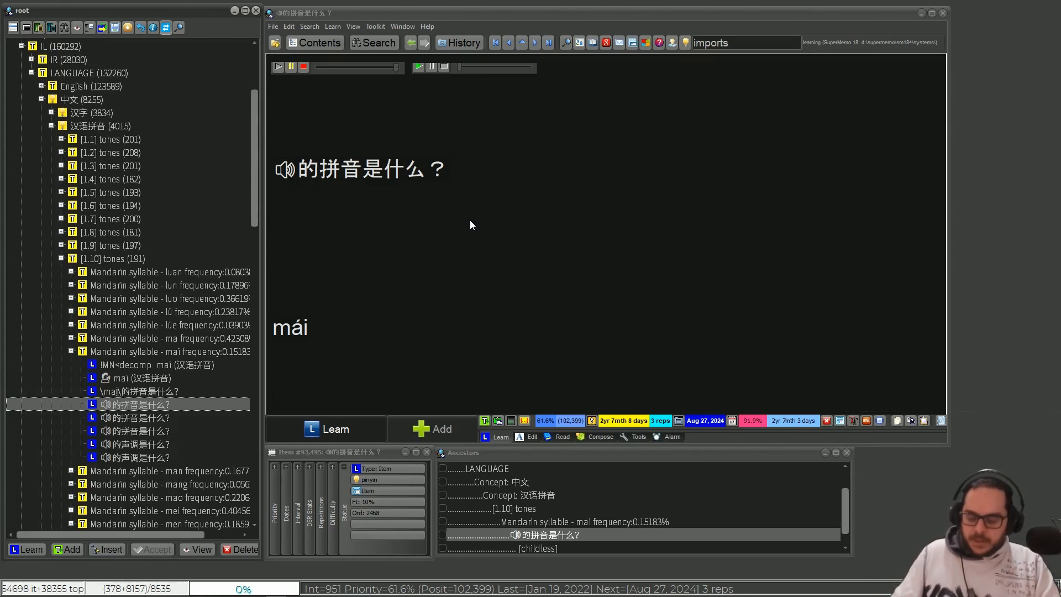
left_click(470, 220)
key("ctrl+shift+r")
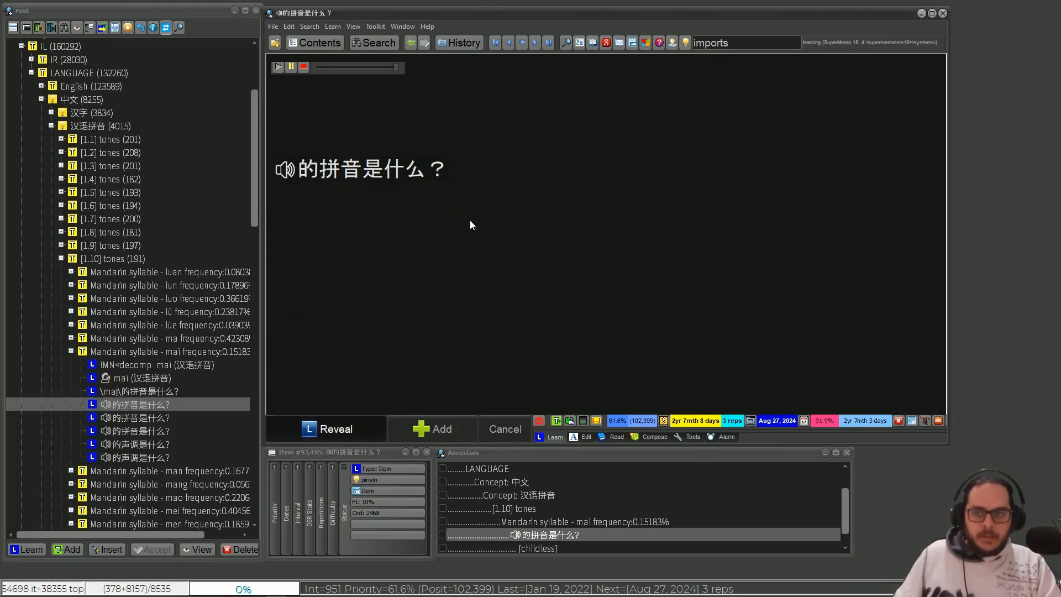
key("Return")
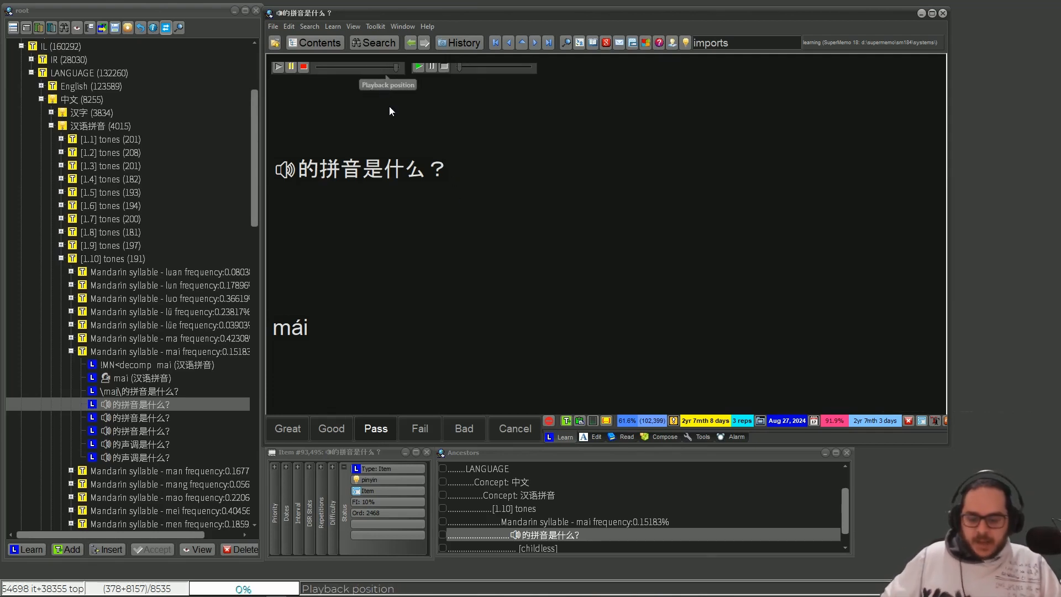
- Check the component order of the mái item and open the Play at settings of its first sound
key("ctrl+alt+o")
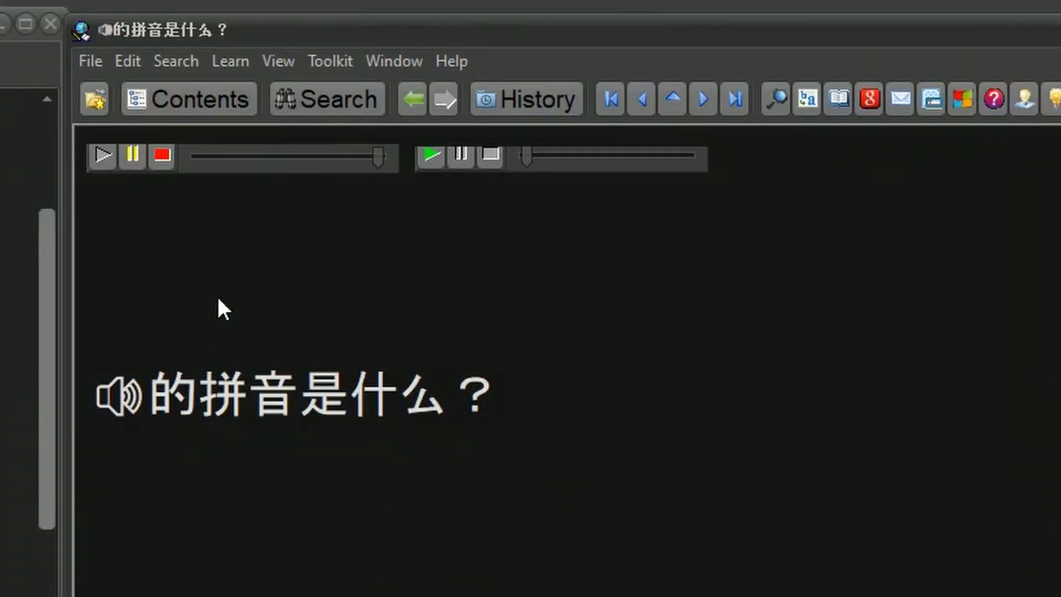
right_click(261, 154)
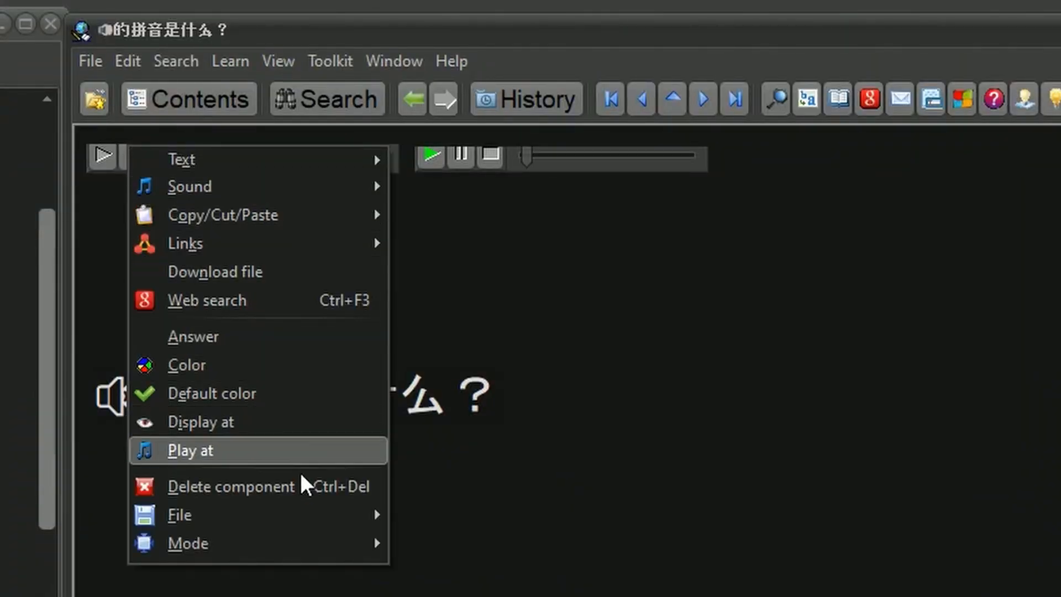
mouse_move(308, 515)
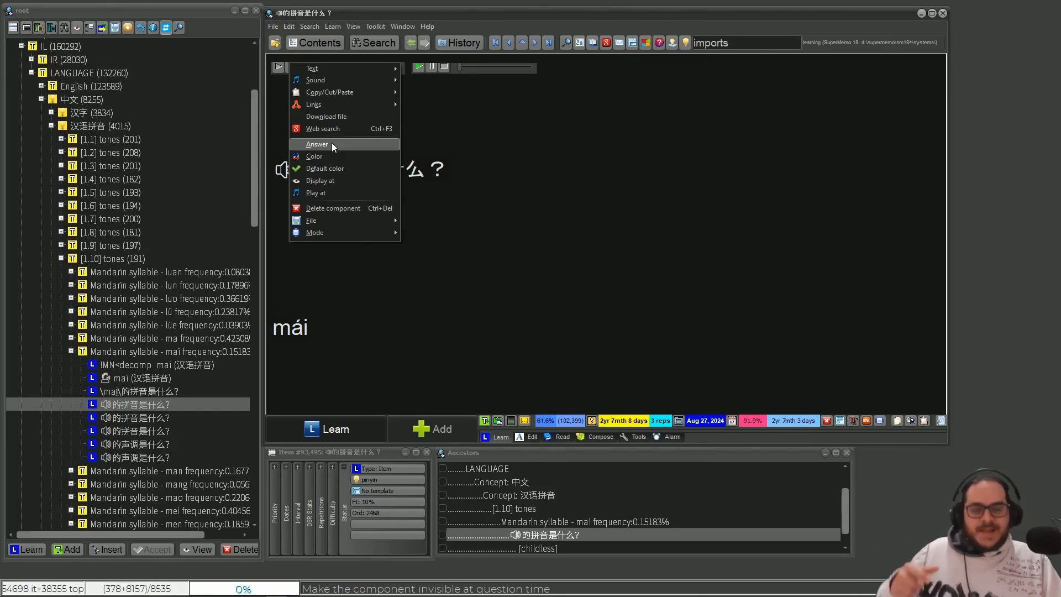
left_click(356, 193)
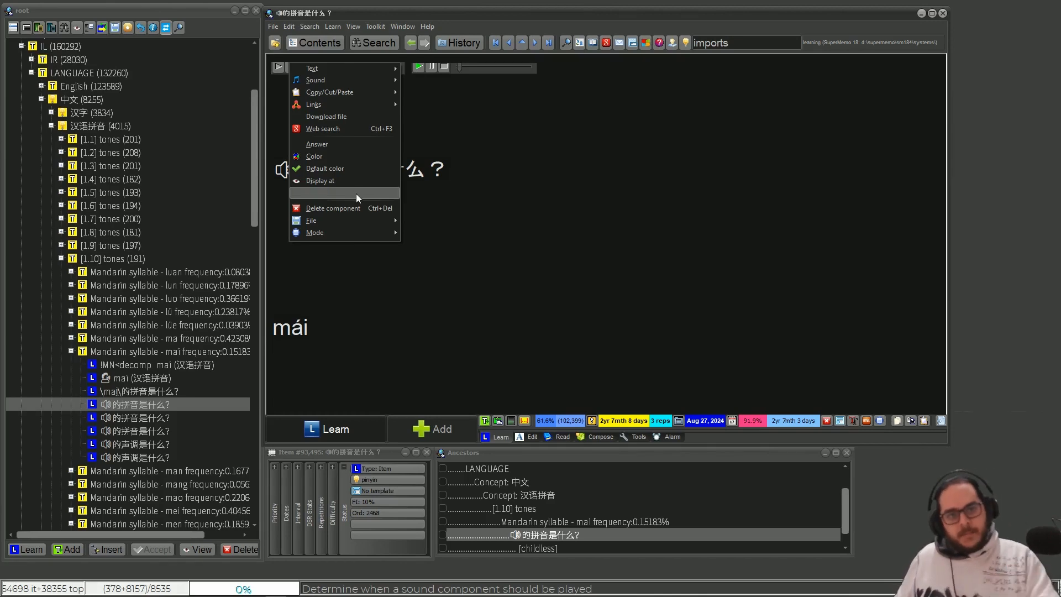